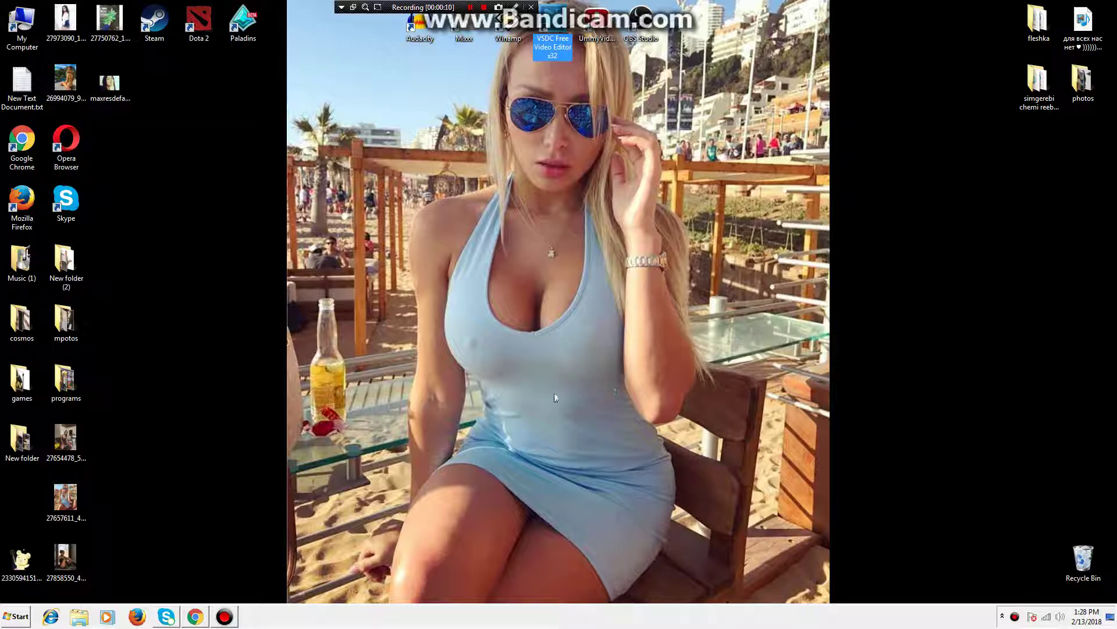
Launch VSDC Free Video Editor and dismiss the Pro upgrade offer and the version 5.8.5 download offer.
left_click_drag(570, 50, 663, 223)
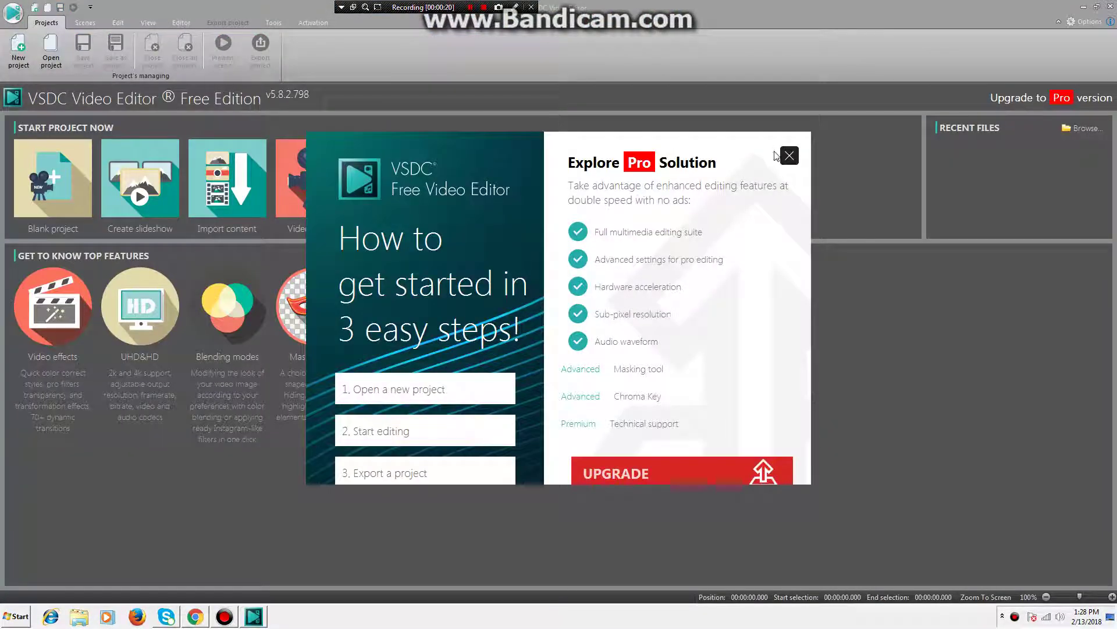
left_click(789, 155)
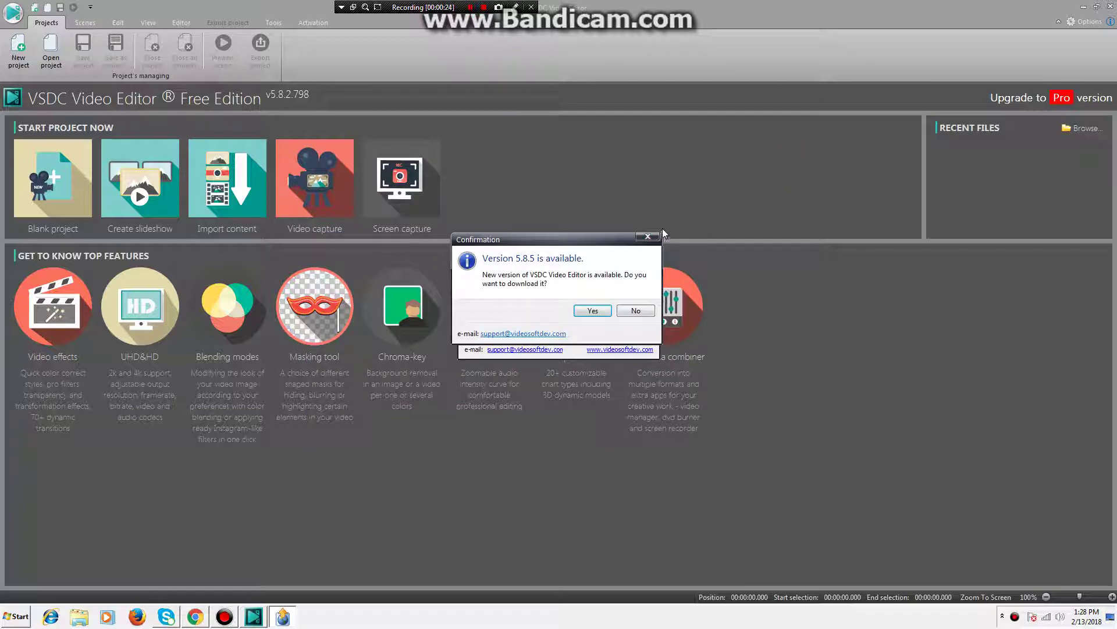
left_click(647, 237)
Start a project by importing the desktop picture 27657611_..._n.jpg of the seated woman, keeping the default position settings.
left_click(220, 181)
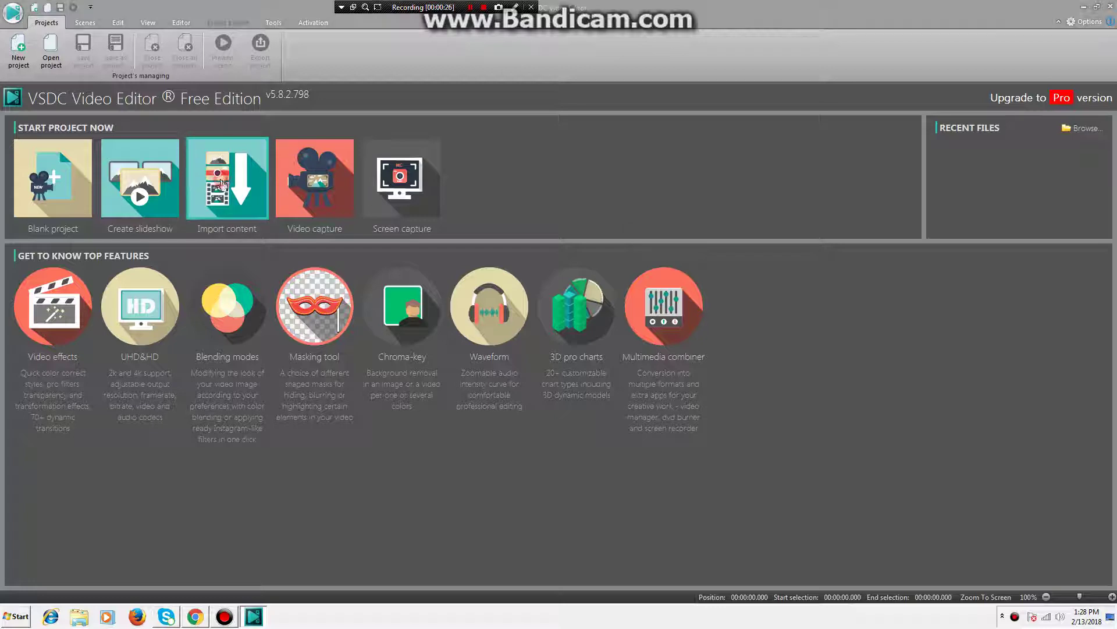
scroll(654, 270, "down", 10)
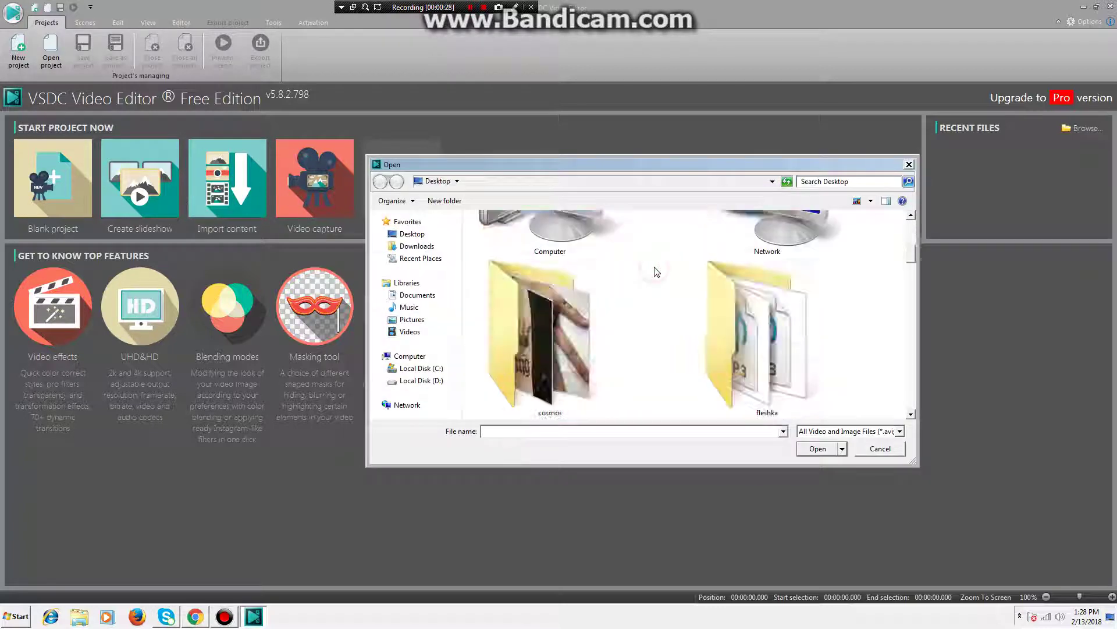
scroll(657, 272, "down", 3)
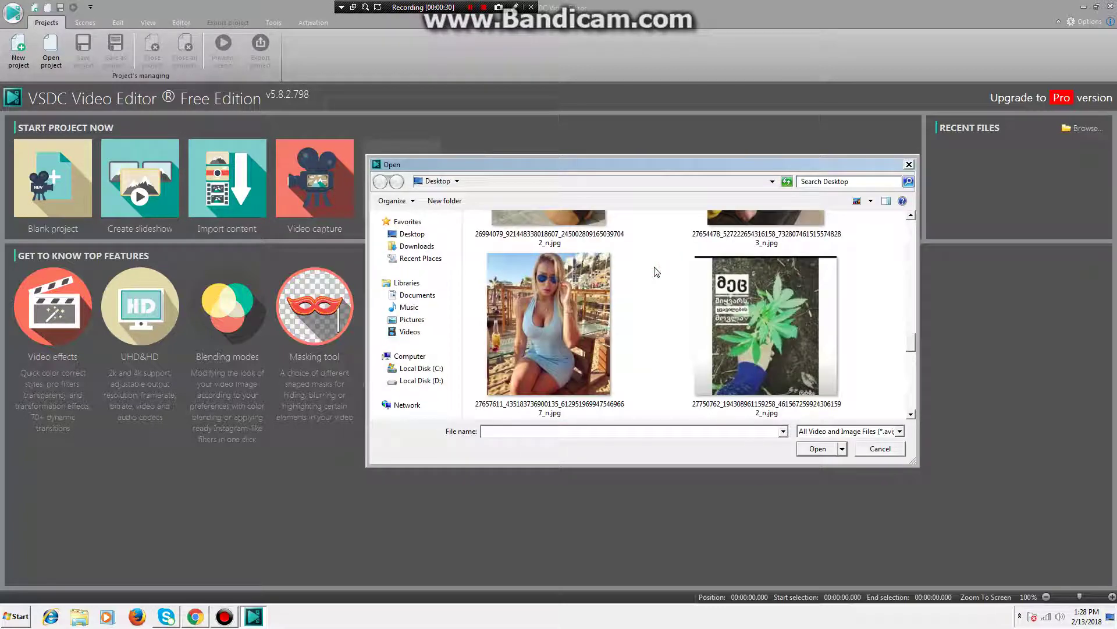
double_click(575, 312)
left_click(668, 375)
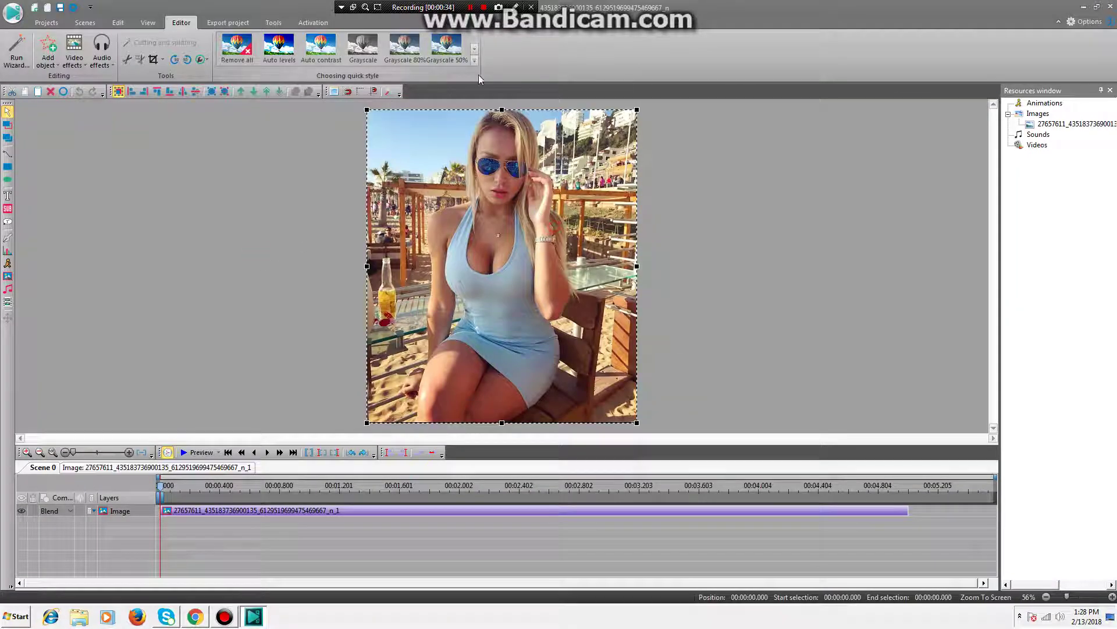
Try the Grayscale 100%, Auto contrast and Strong Blur quick styles on the image.
left_click(474, 61)
left_click(361, 45)
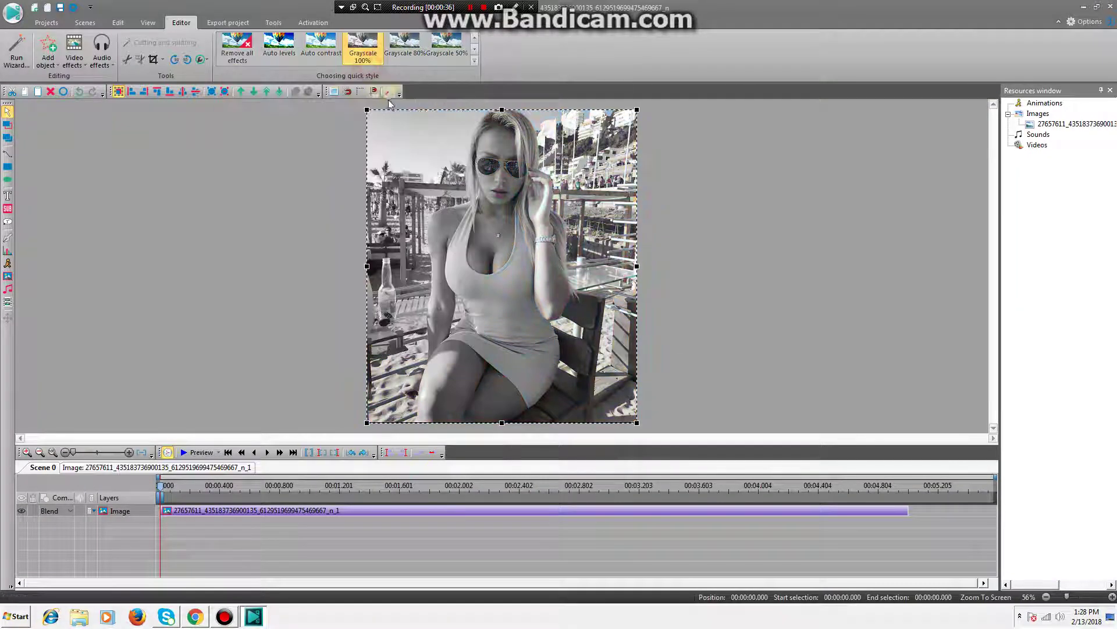
left_click(363, 39)
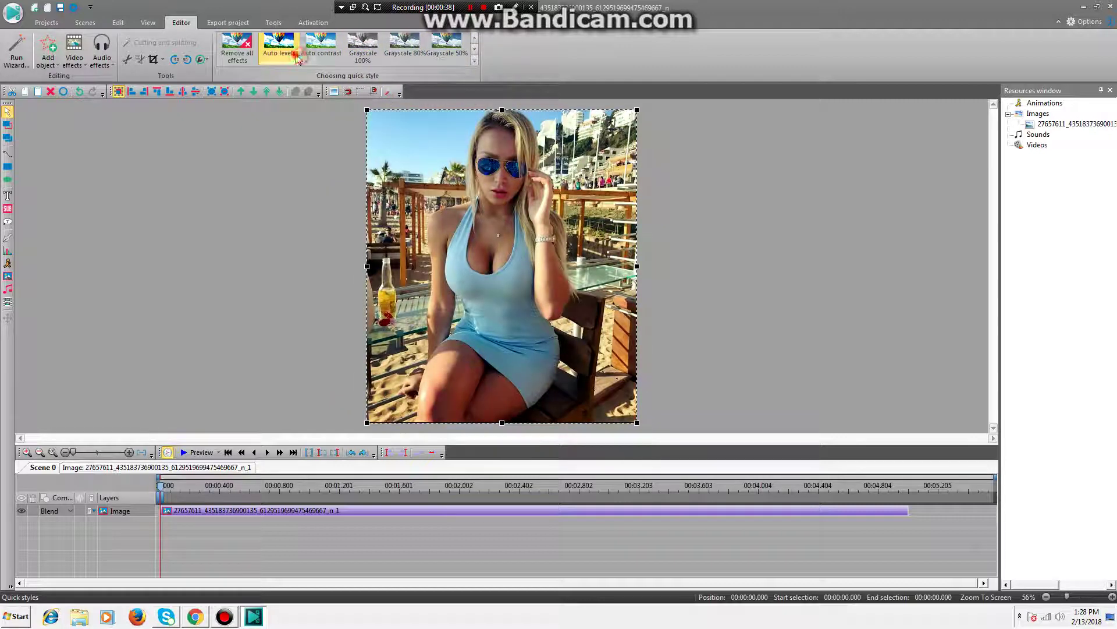
left_click(320, 51)
left_click(474, 54)
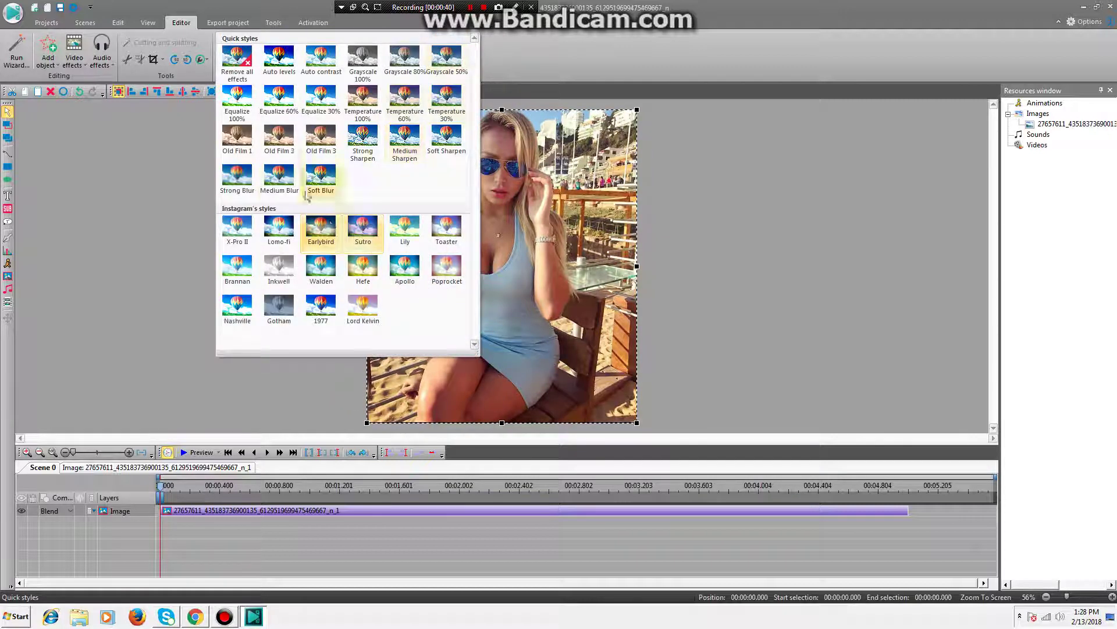
left_click(245, 181)
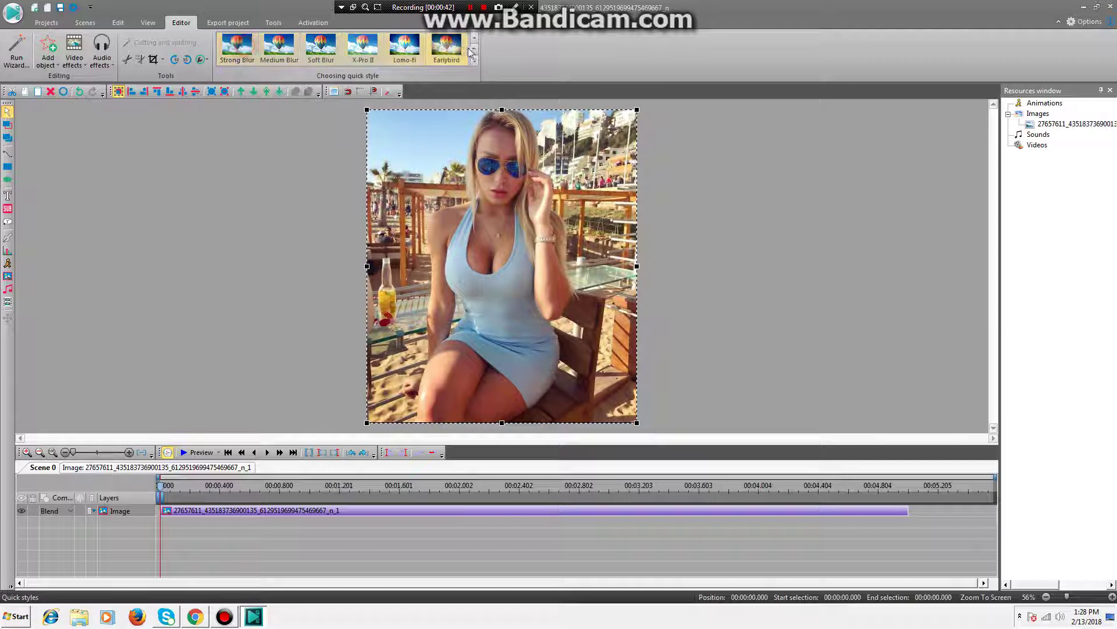
Apply the Strong Sharpen quick style to the image and deselect it.
left_click(476, 62)
left_click(362, 140)
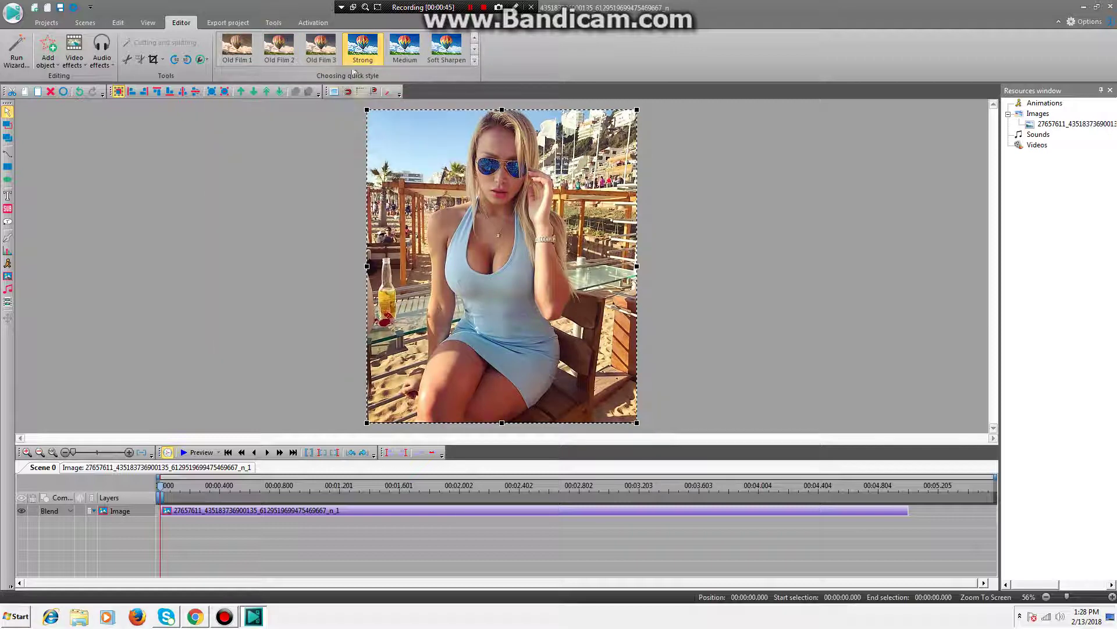
left_click(294, 142)
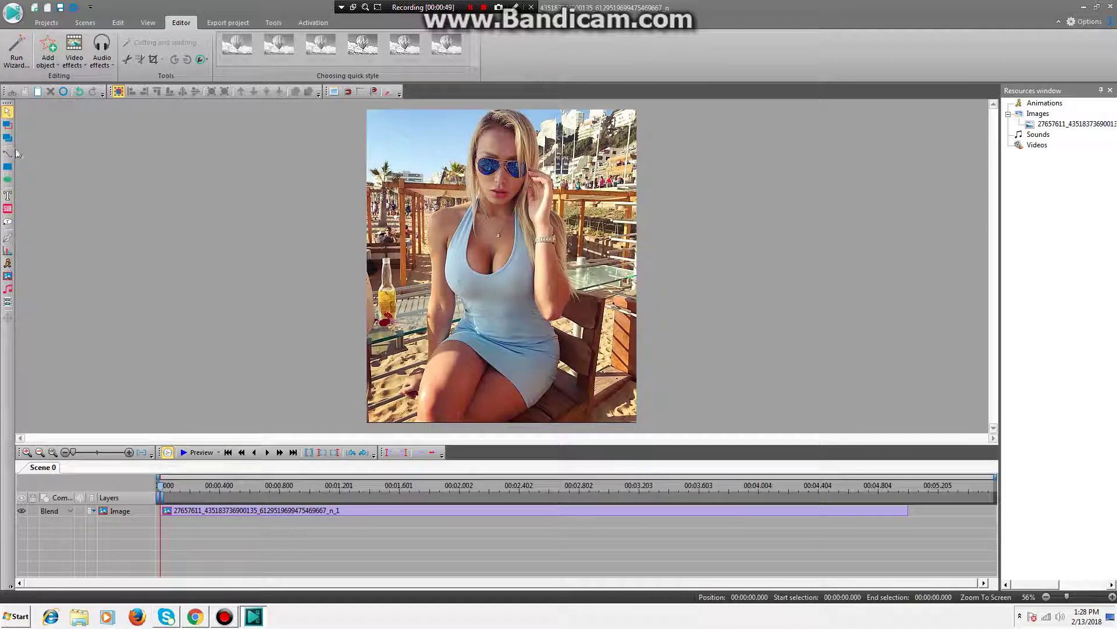
Add the desktop song "для всех нас нет" as an audio layer and extend the image clip to the song's full length.
left_click(8, 289)
scroll(640, 286, "down", 6)
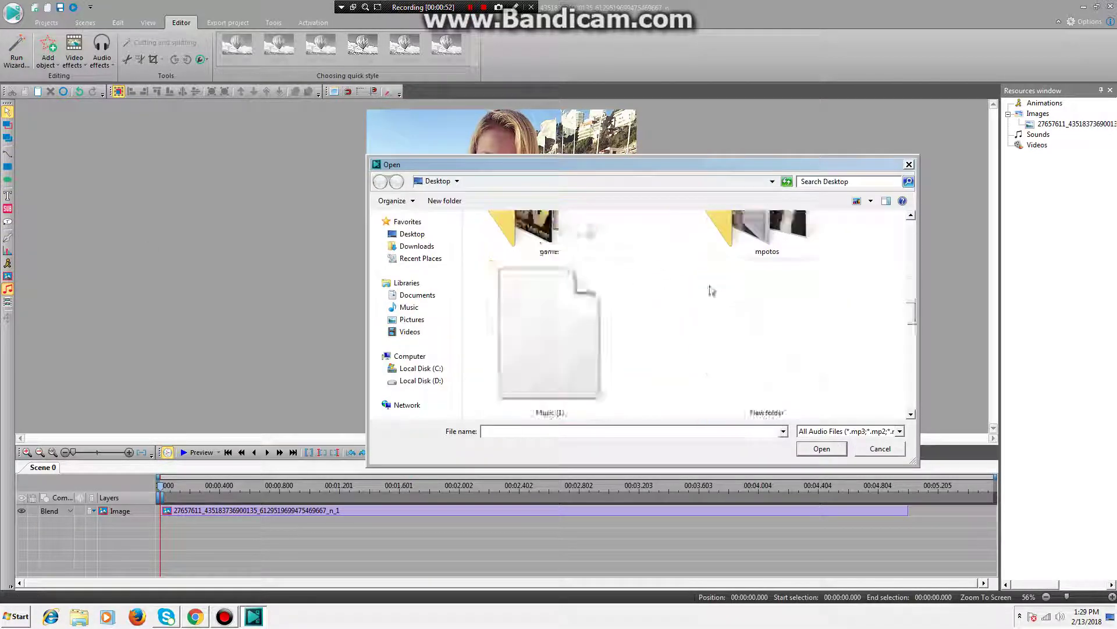
scroll(644, 298, "down", 2)
double_click(731, 349)
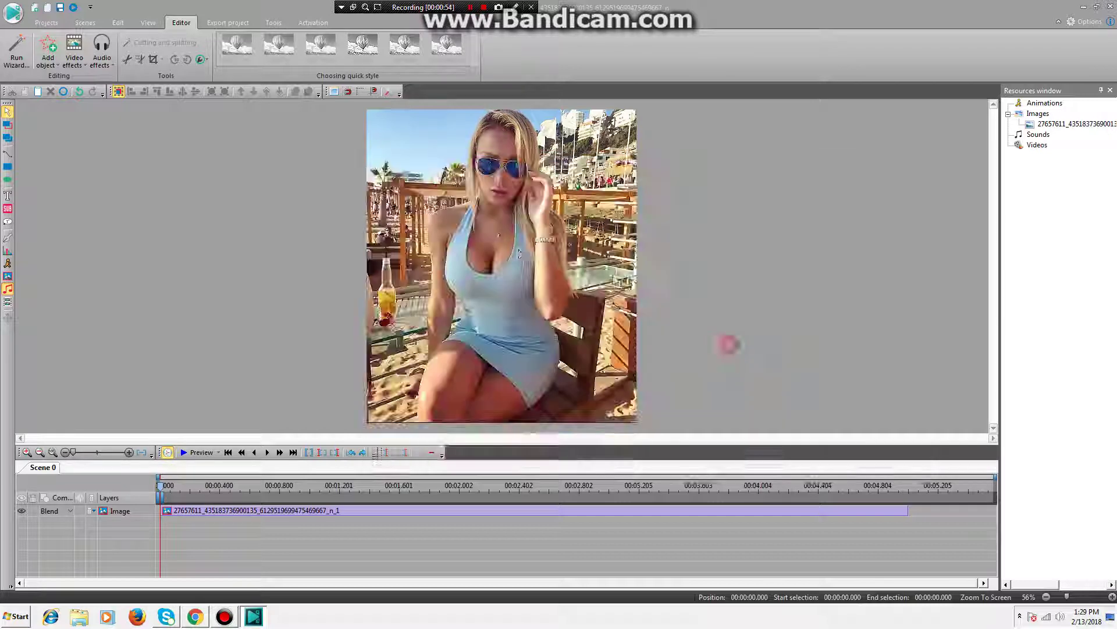
left_click(670, 362)
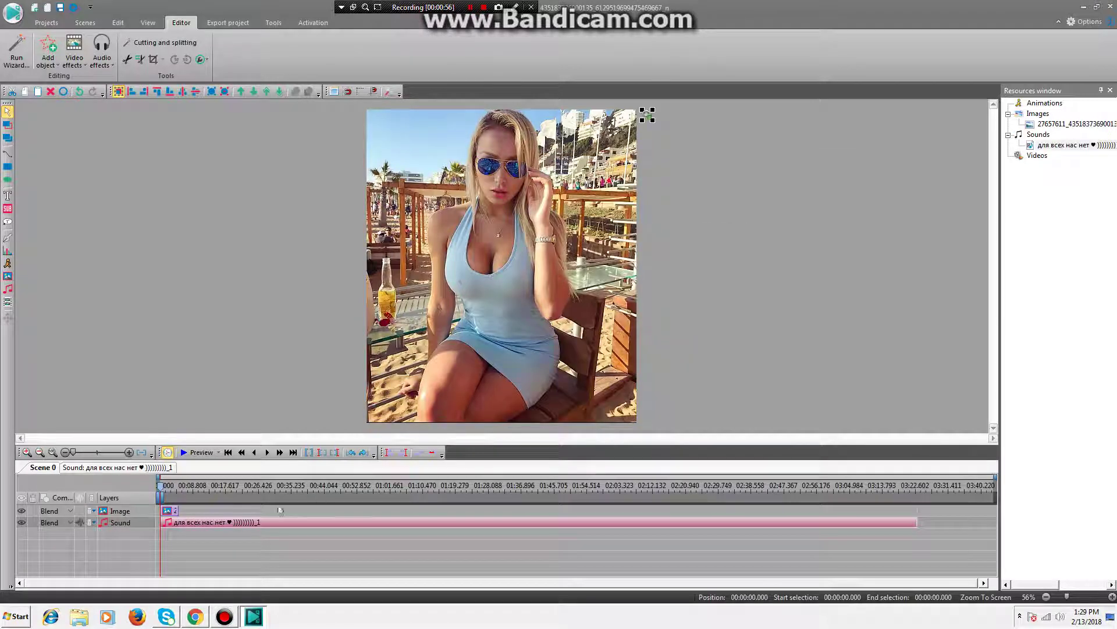
left_click_drag(176, 510, 915, 513)
left_click(202, 242)
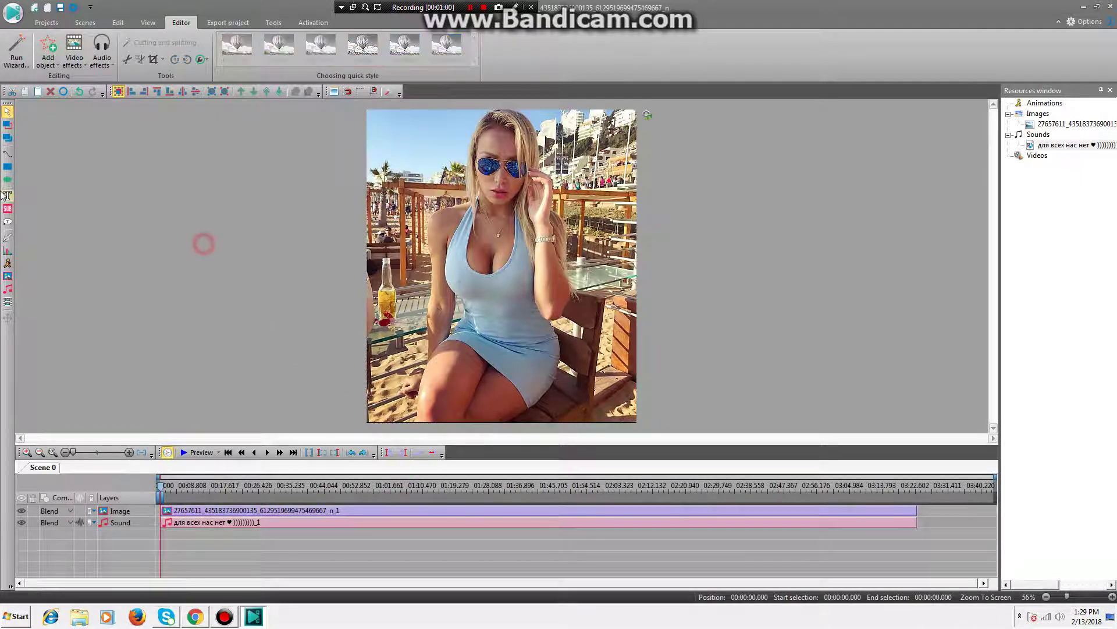
Add a text object from the cursor position with duration 00:03:23.136 and draw its wide box across the picture's upper half.
left_click(8, 195)
left_click(67, 202)
left_click(67, 202)
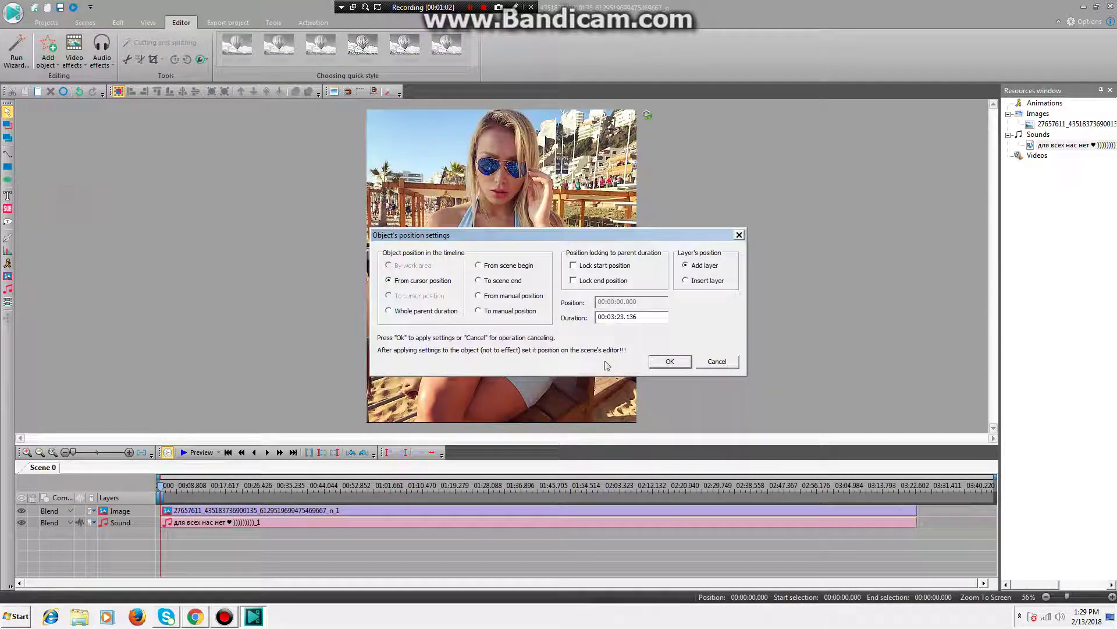
left_click(669, 362)
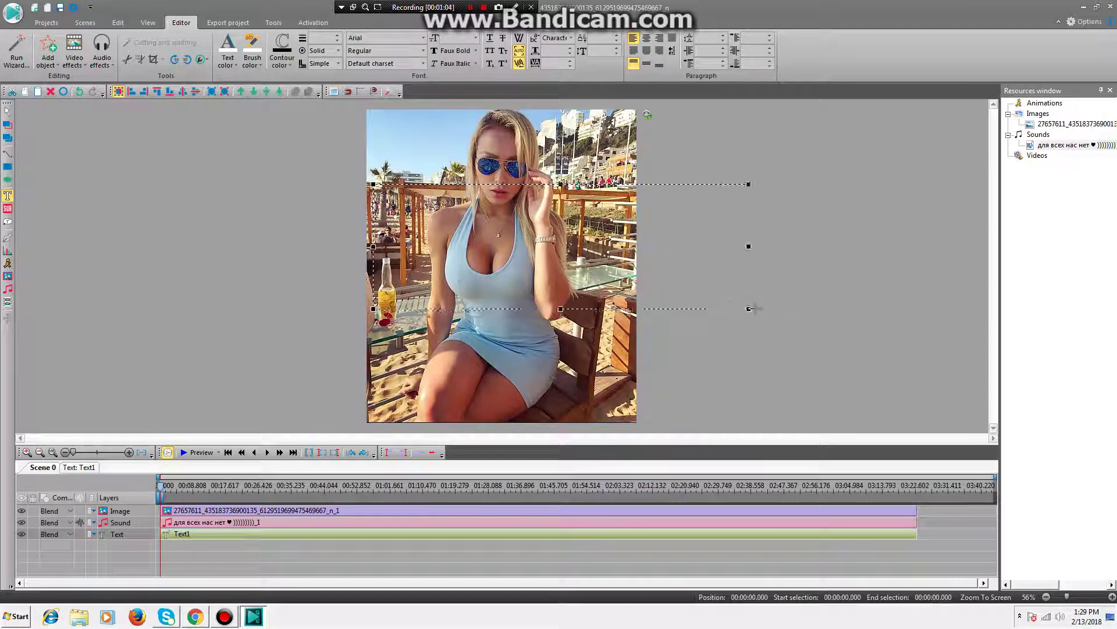
Set the text colour to standard red and the font size to 72 pt.
left_click(224, 67)
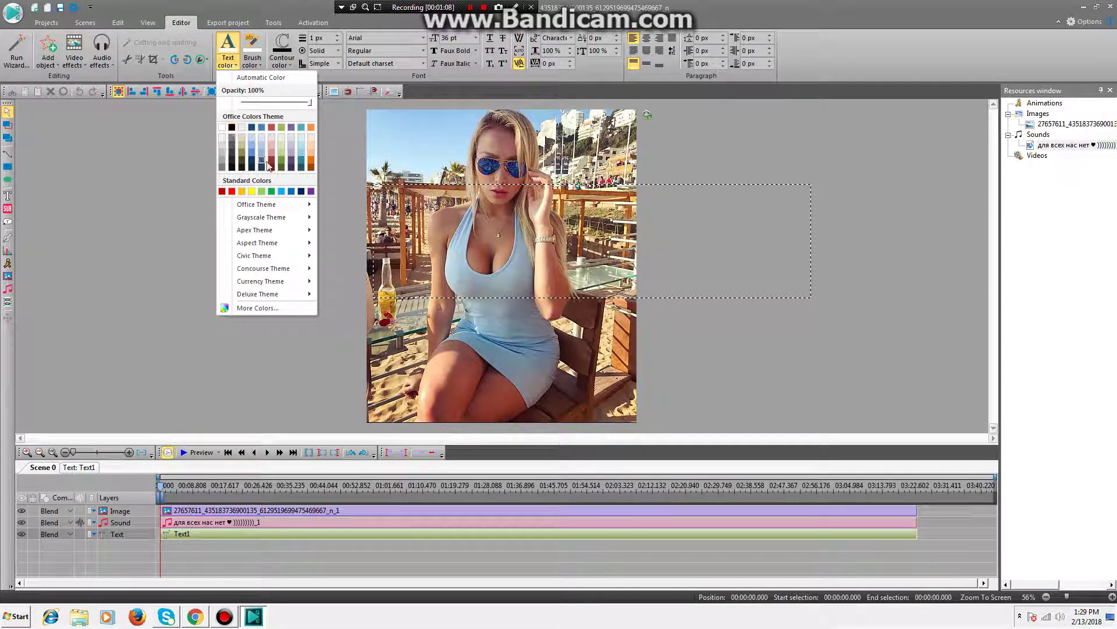
left_click(232, 191)
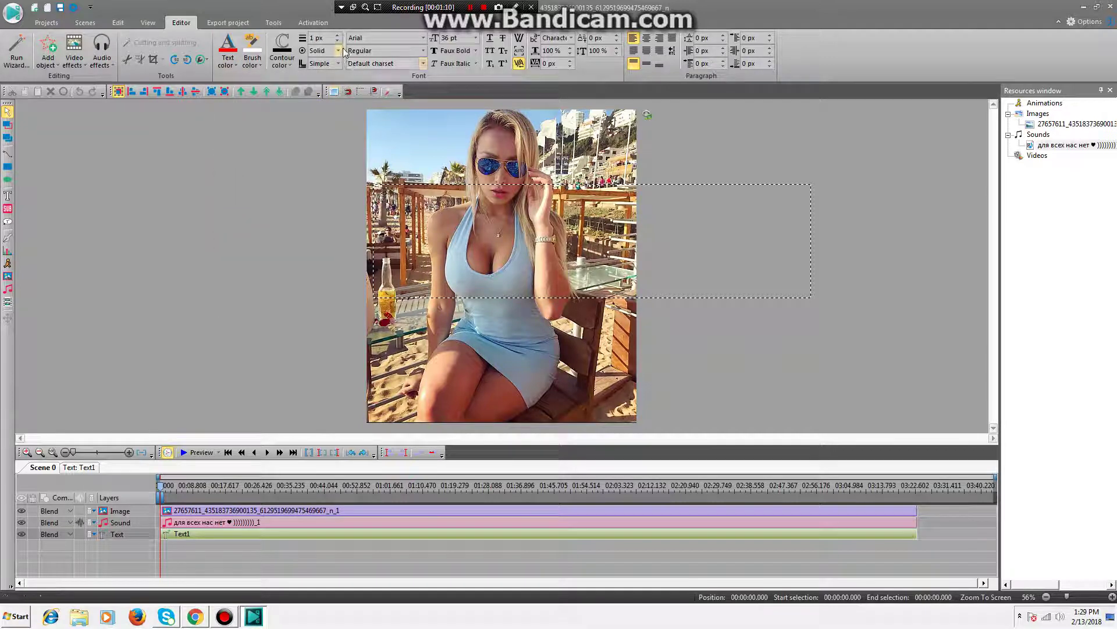
left_click(475, 38)
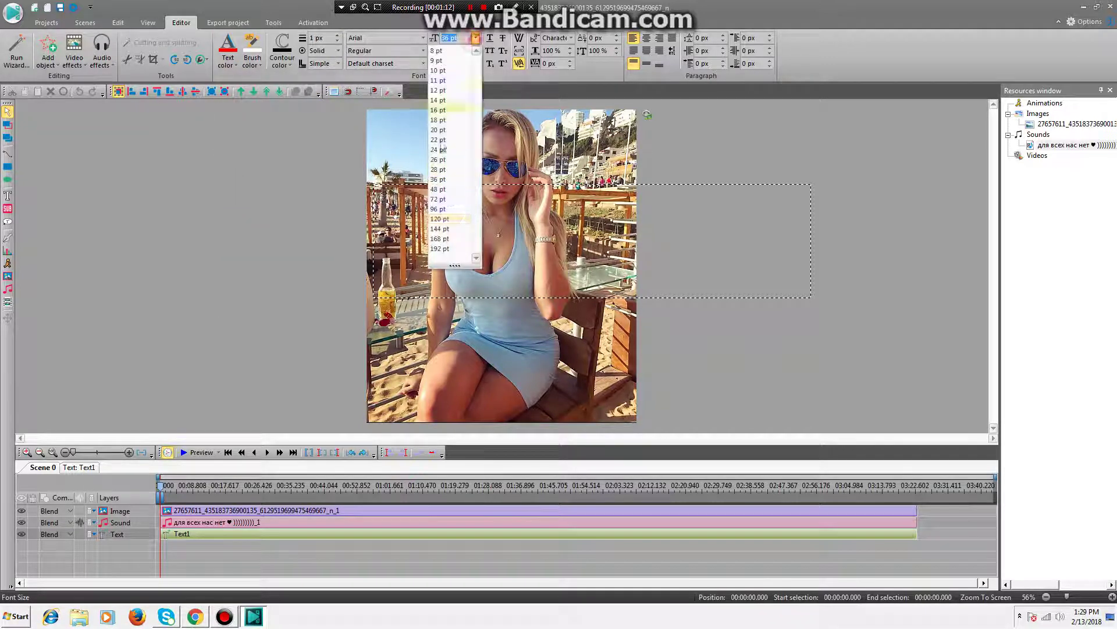
left_click(442, 199)
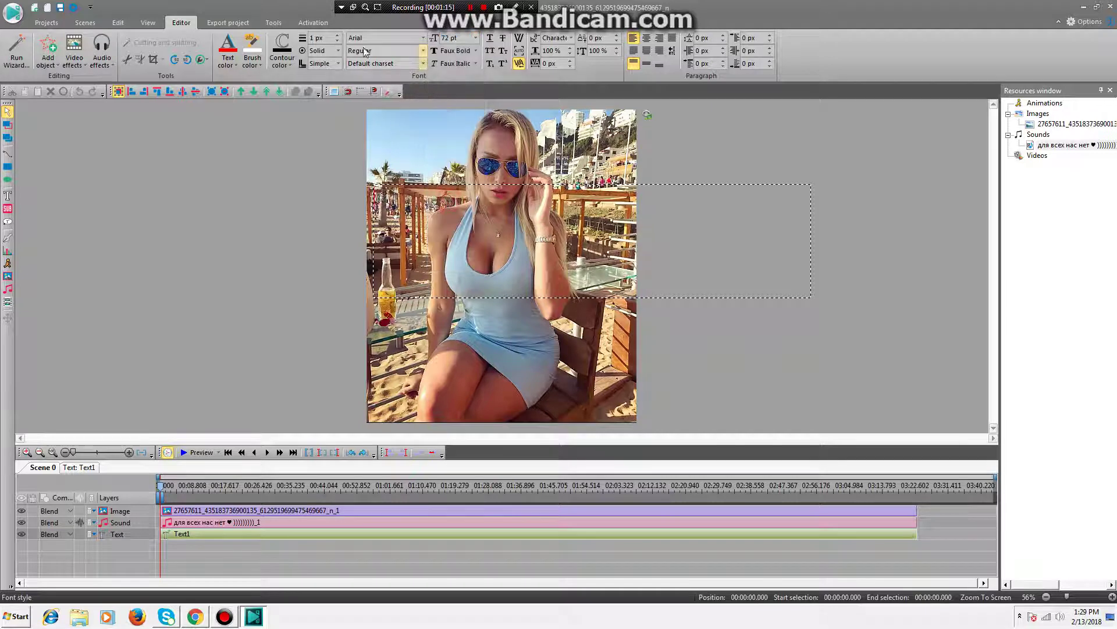
Set the text object's font to Eka SP.
left_click(423, 38)
scroll(395, 174, "up", 3)
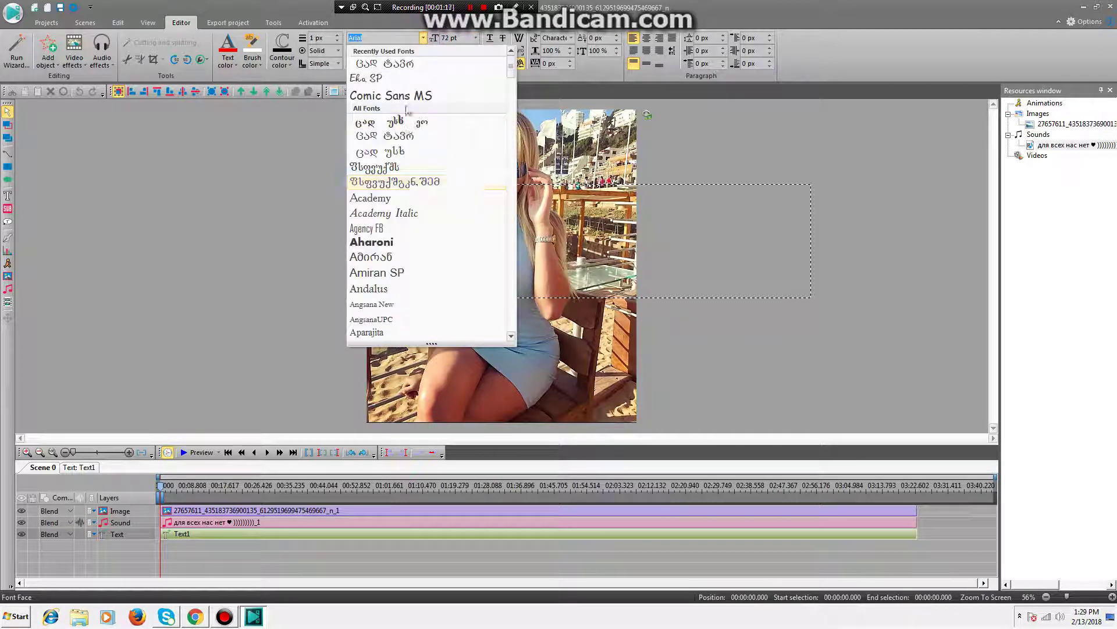
scroll(381, 262, "down", 3)
scroll(396, 232, "down", 15)
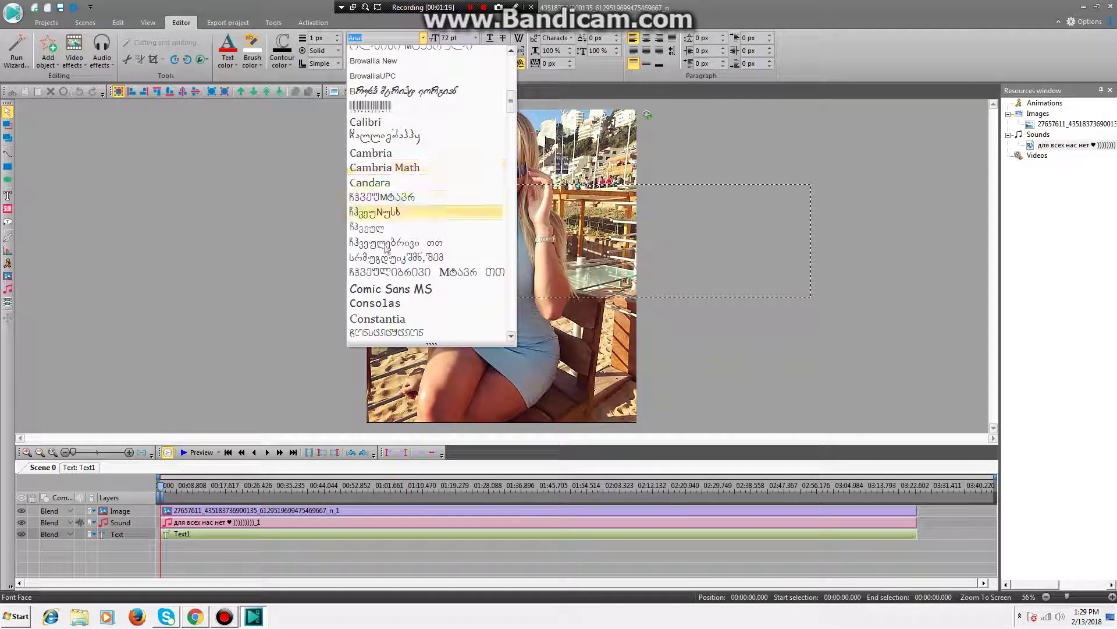
scroll(411, 201, "down", 2)
scroll(413, 207, "up", 15)
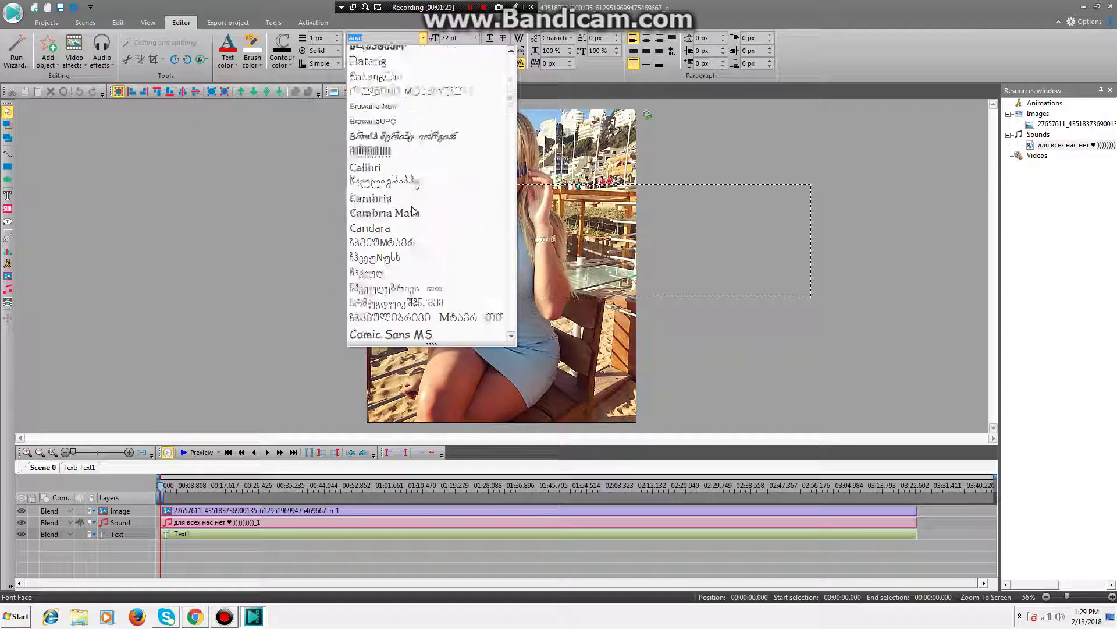
left_click(396, 78)
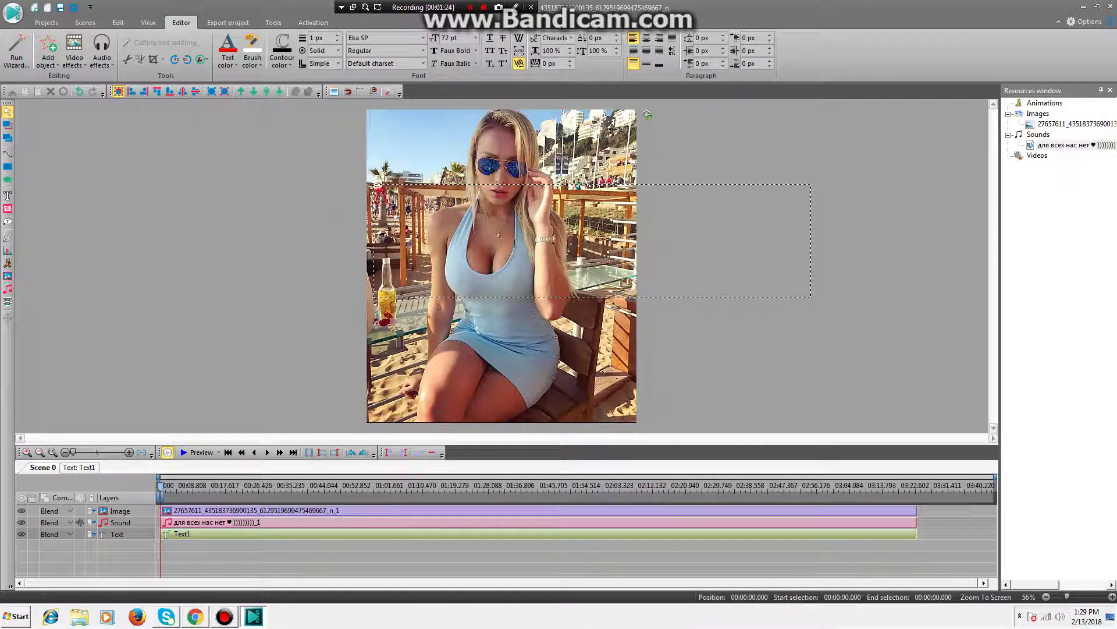
Test the font by entering "BBBBBB" in the text box and erase it again.
type("BBBBBB")
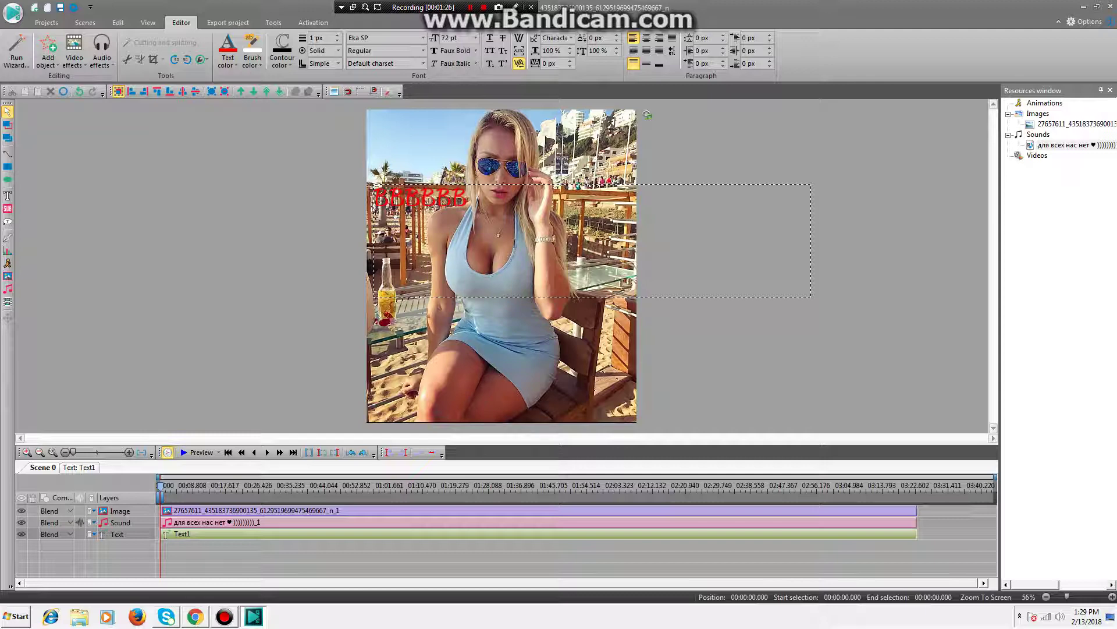
key("BackSpace")
key("BackSpace")
key("BackSpace")
key("BackSpace")
key("BackSpace")
key("BackSpace")
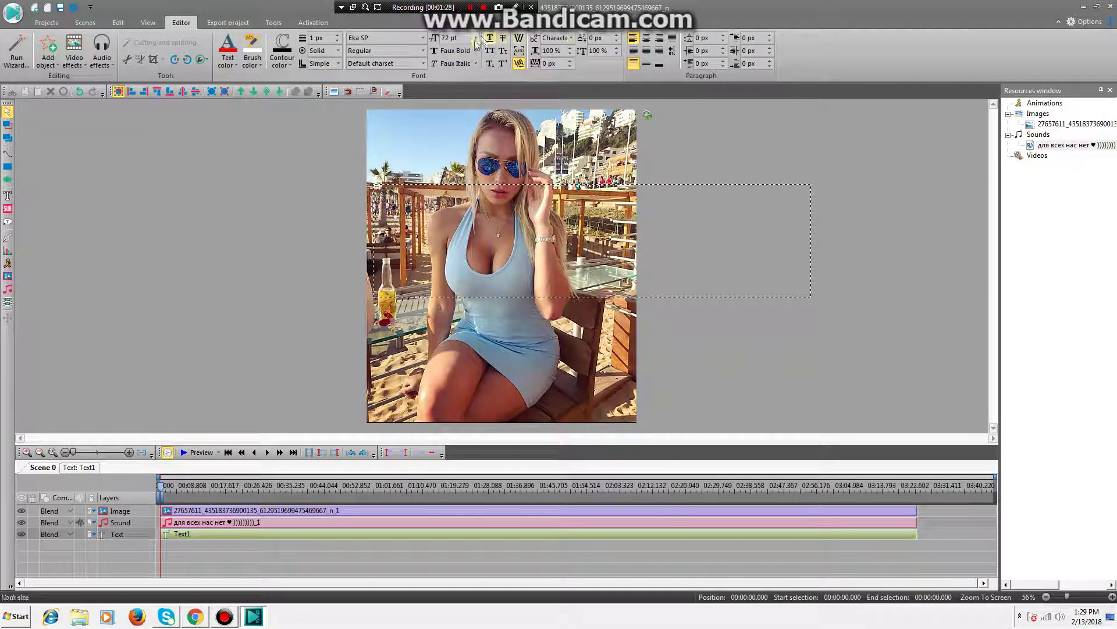
Set the font size to 96 pt and the text colour to black.
left_click(476, 40)
left_click(449, 210)
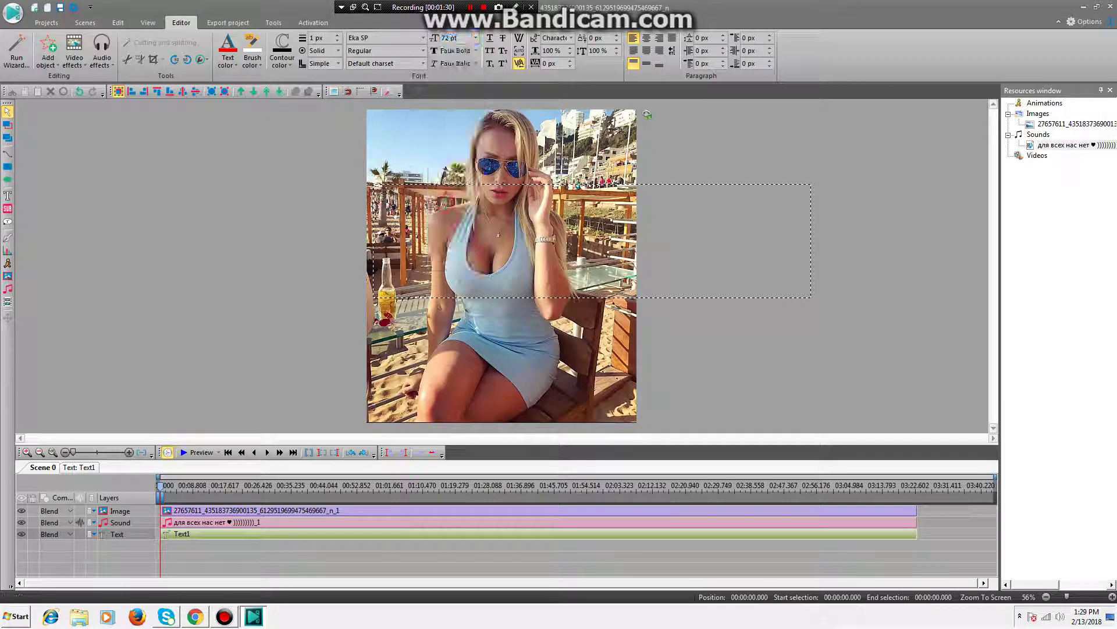
left_click(476, 37)
left_click(449, 209)
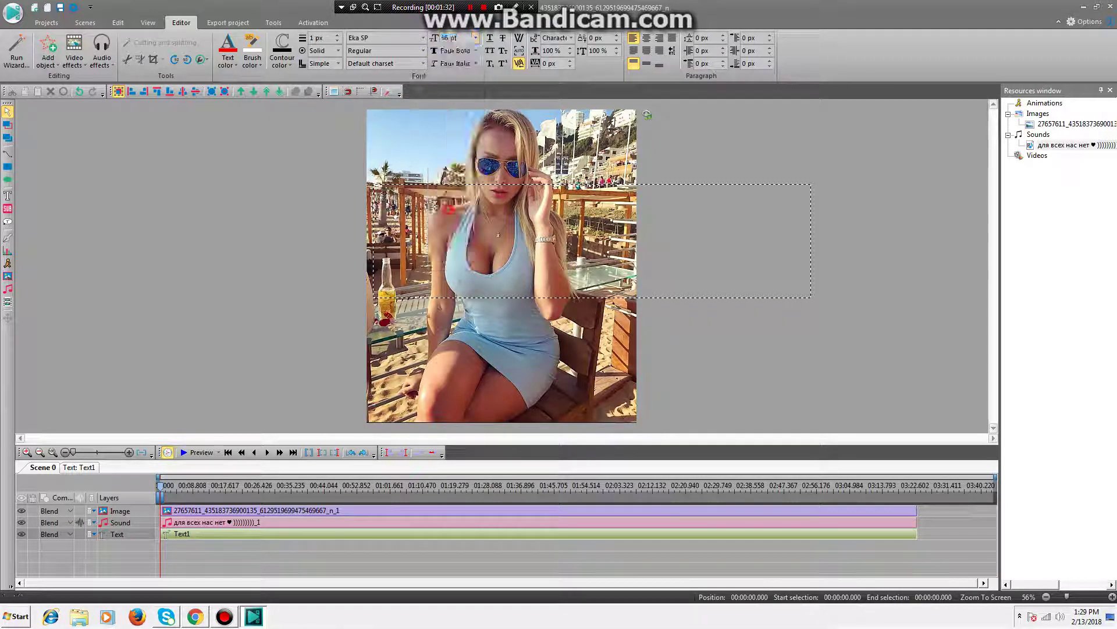
left_click(228, 58)
left_click(230, 125)
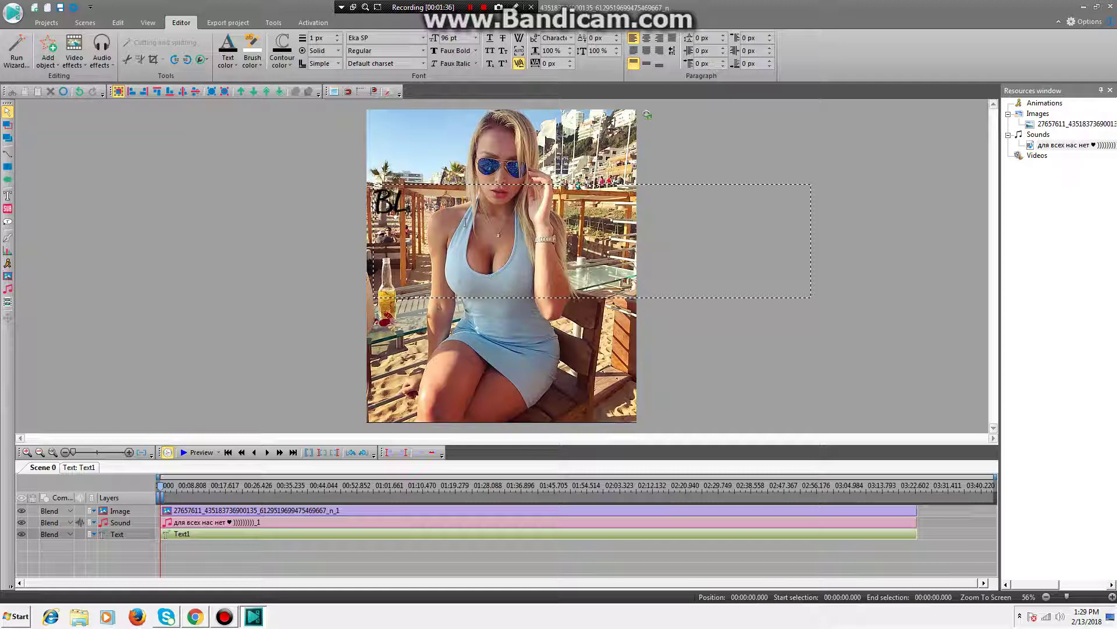
Replace the capital letters in the text box with the lowercase word "black".
key("BackSpace")
key("BackSpace")
type("black")
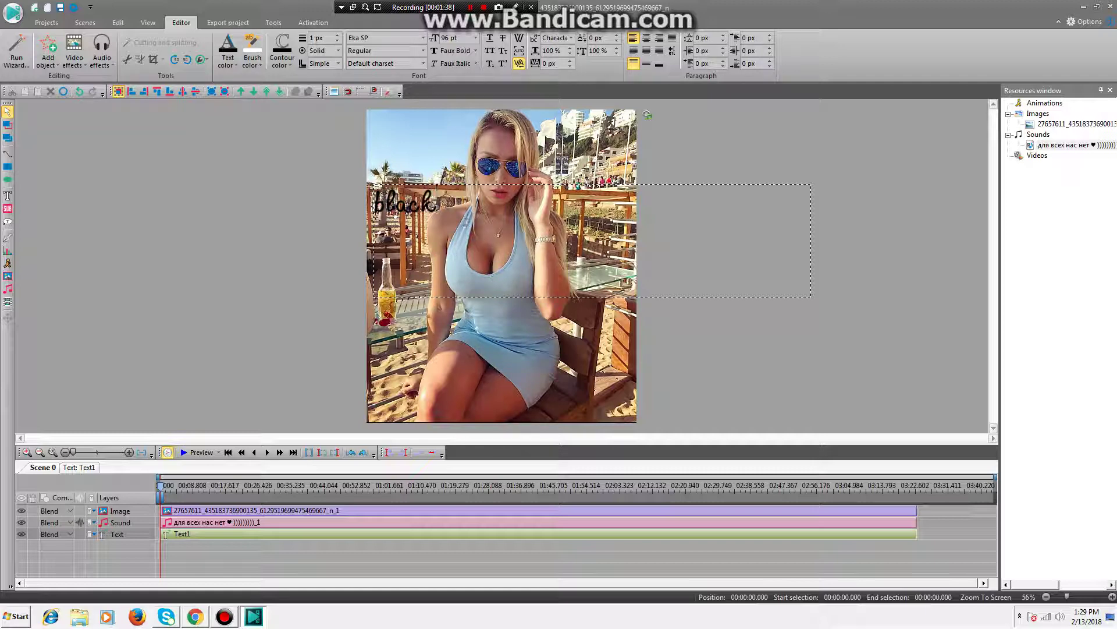
Select the word "black" and apply Faux Bold to it.
key("shift+Left")
key("shift+Left")
key("shift+Left")
key("shift+Left")
left_click(452, 51)
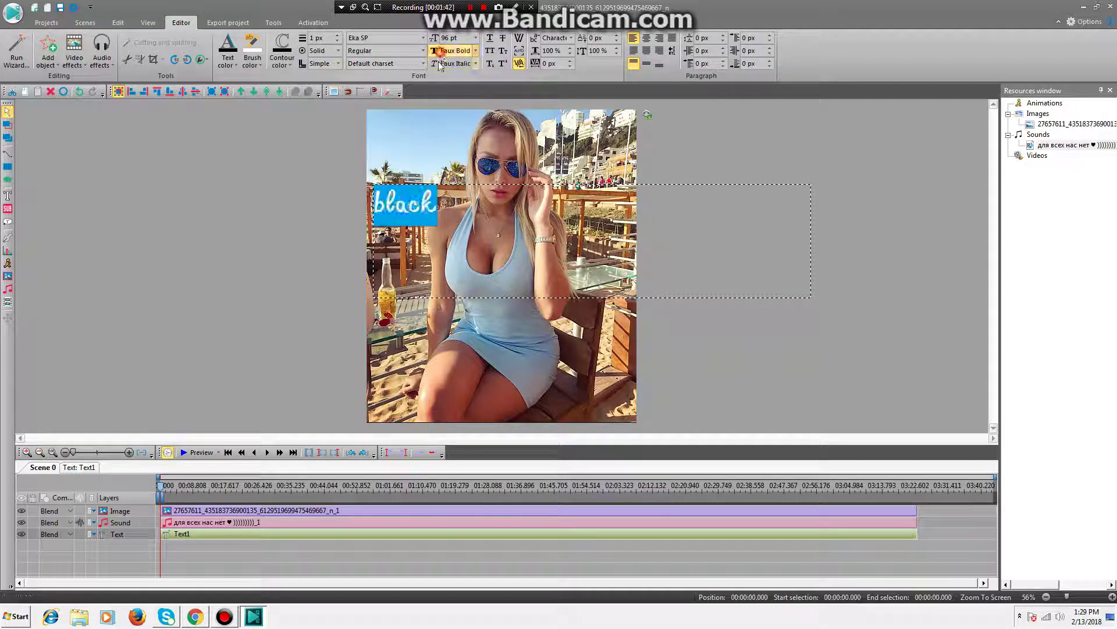
Append "telavski" to the caption so it reads "blacktelavski", and finish editing the text.
left_click(465, 232)
type("telavski")
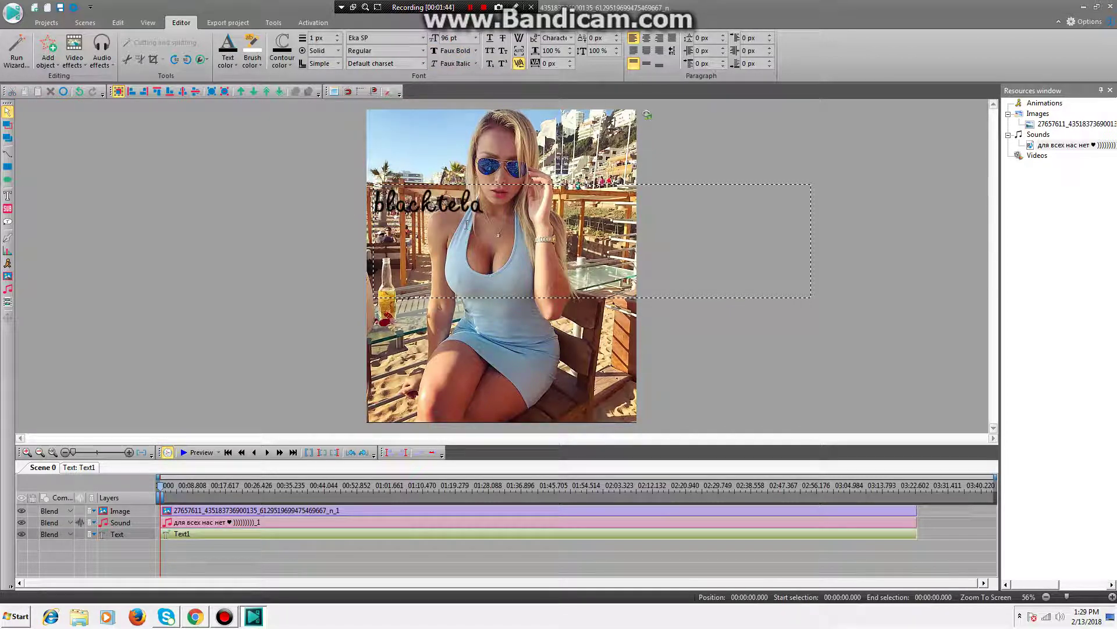
left_click(250, 233)
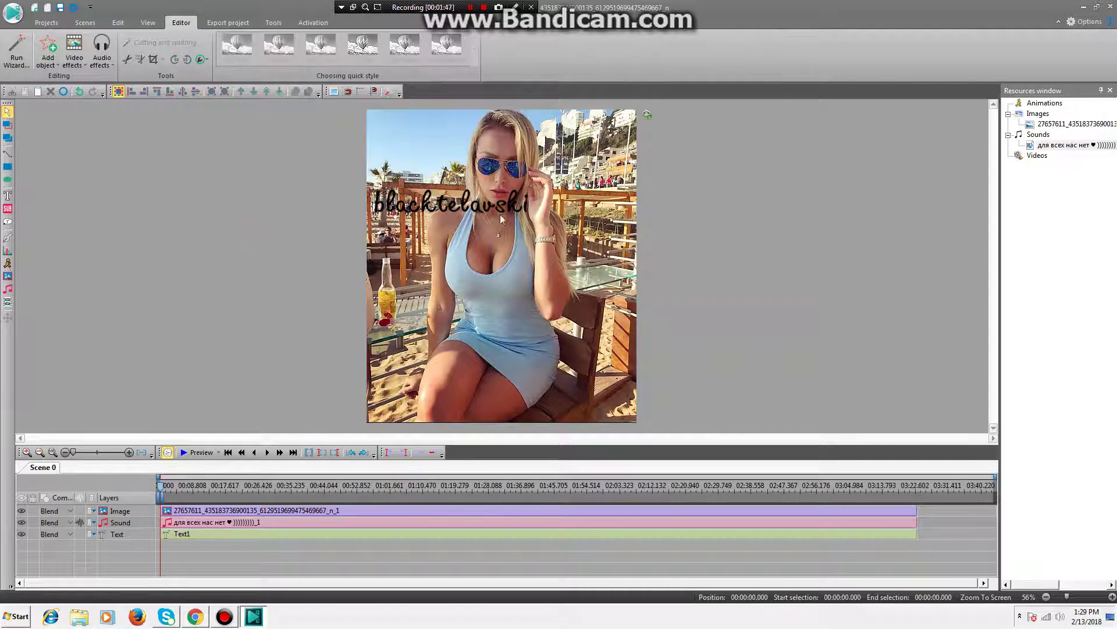
Select the "blacktelavski" caption and centre its text horizontally and vertically within the text box.
left_click(500, 214)
left_click(647, 38)
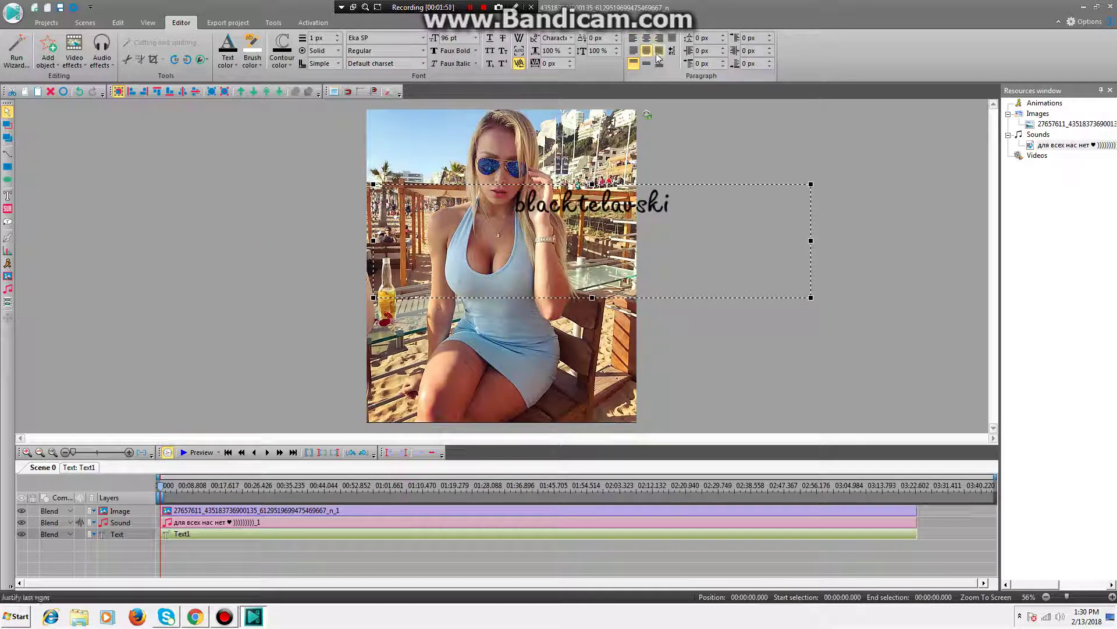
left_click(650, 63)
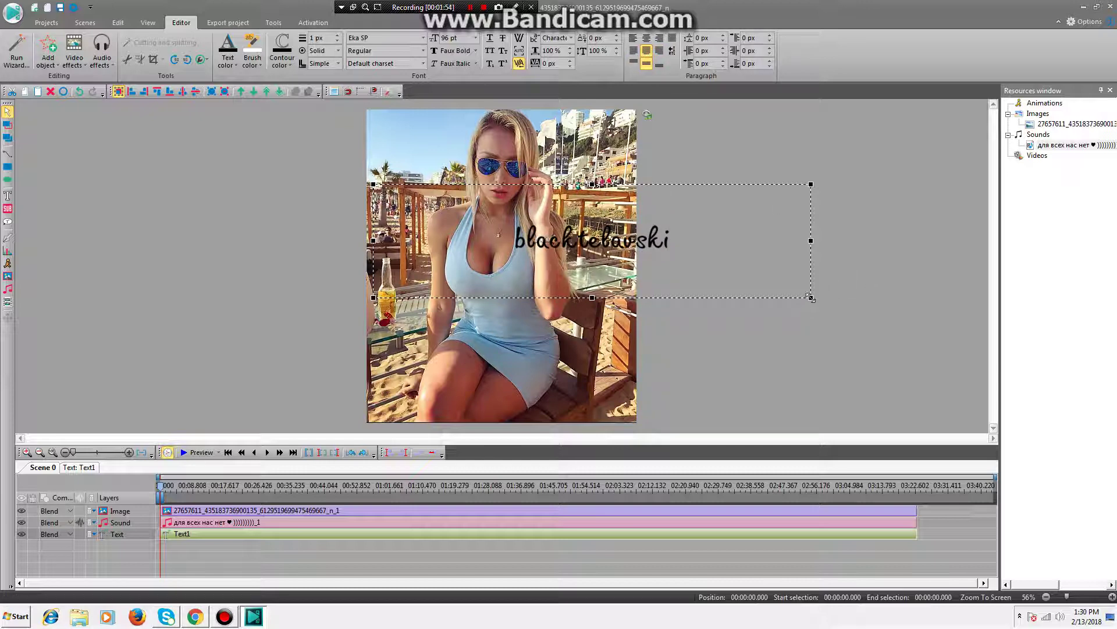
Resize the caption's text box to cover the whole picture, keep the text centred in it, and deselect it.
left_click_drag(810, 298, 635, 421)
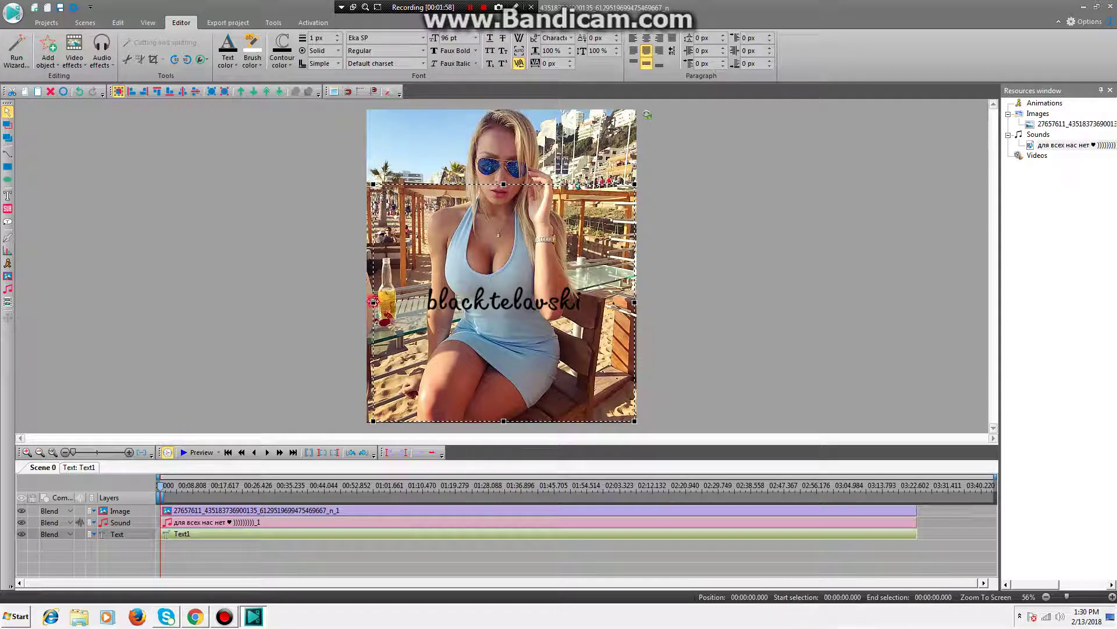
left_click_drag(373, 302, 368, 302)
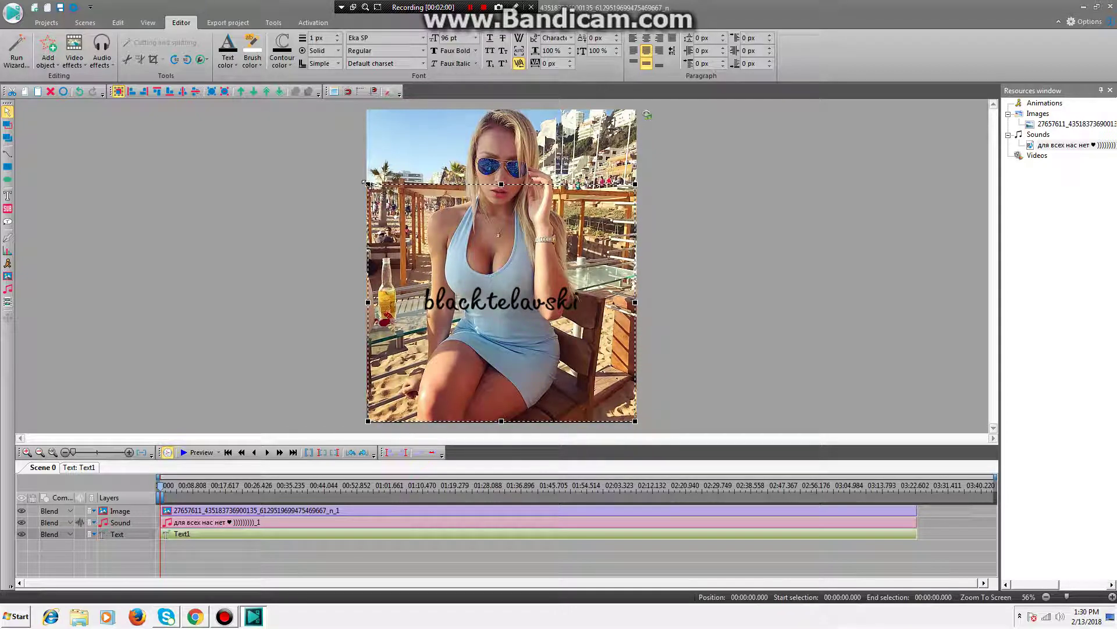
left_click_drag(500, 184, 502, 110)
left_click(534, 230)
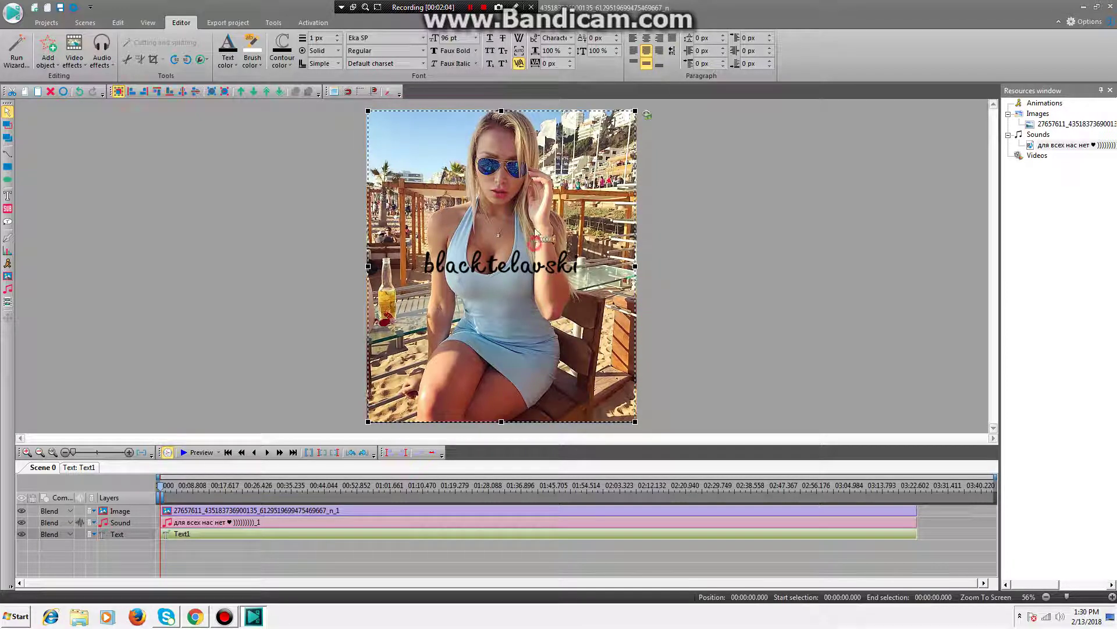
left_click(644, 52)
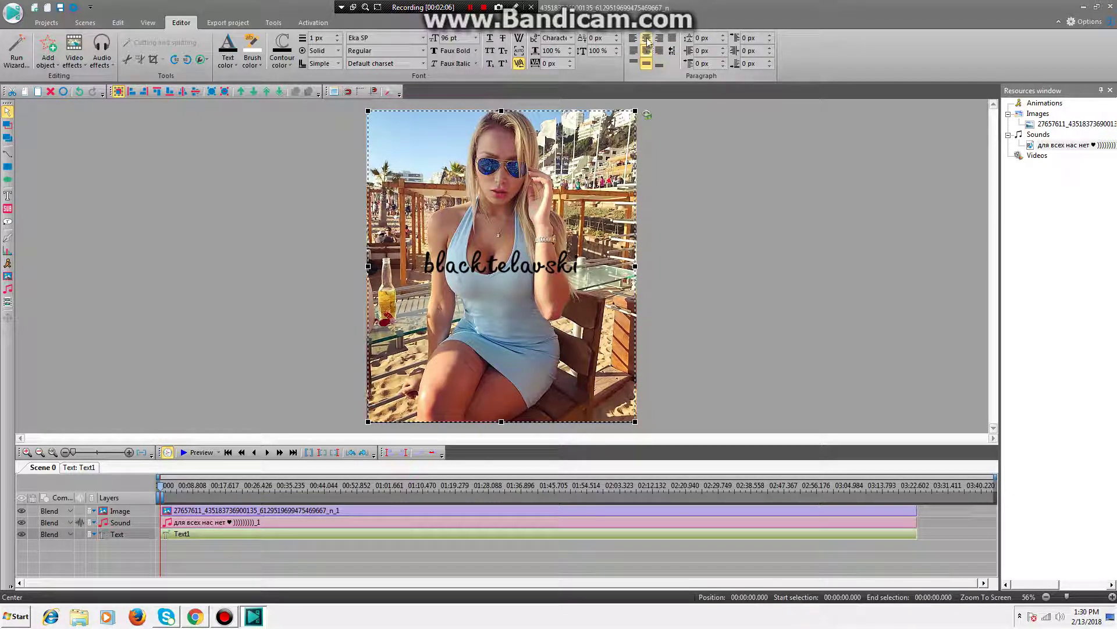
left_click(660, 38)
left_click(645, 52)
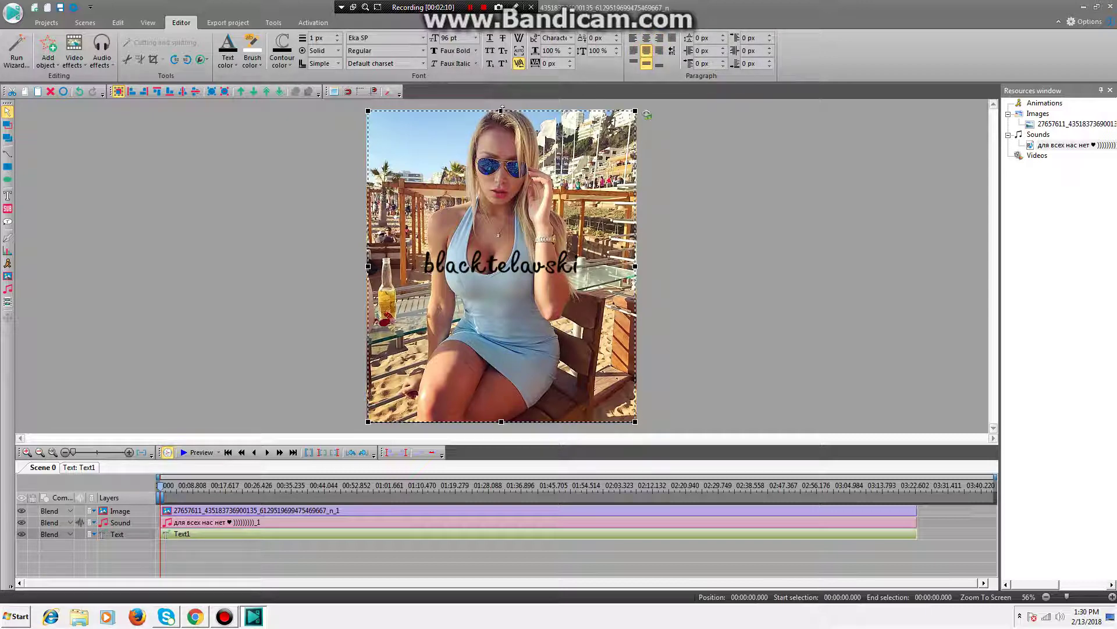
left_click_drag(502, 111, 502, 108)
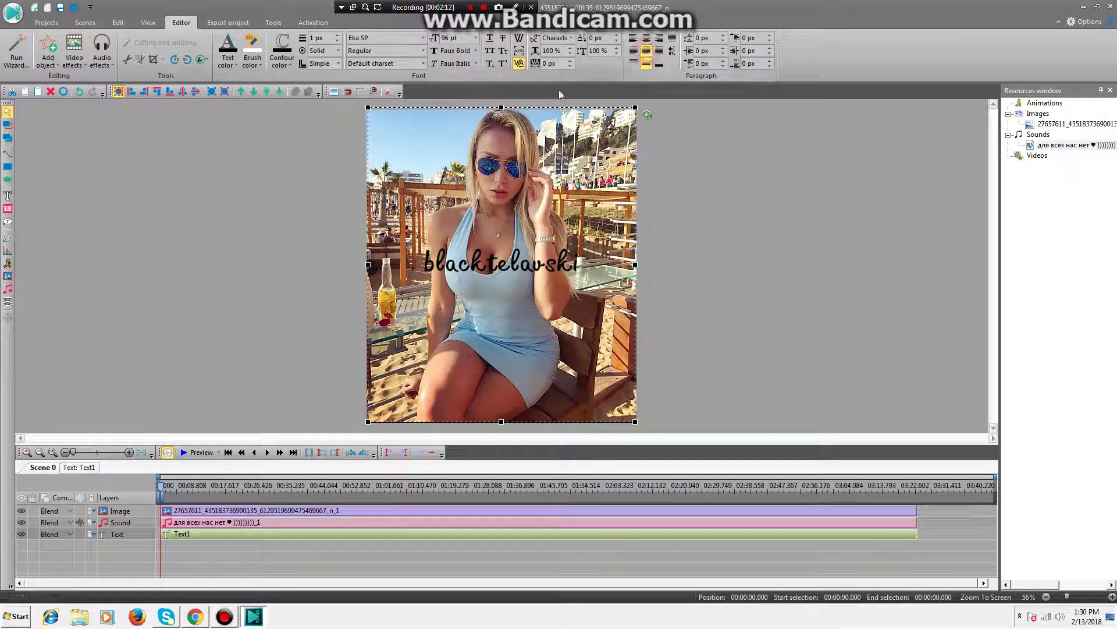
left_click(318, 199)
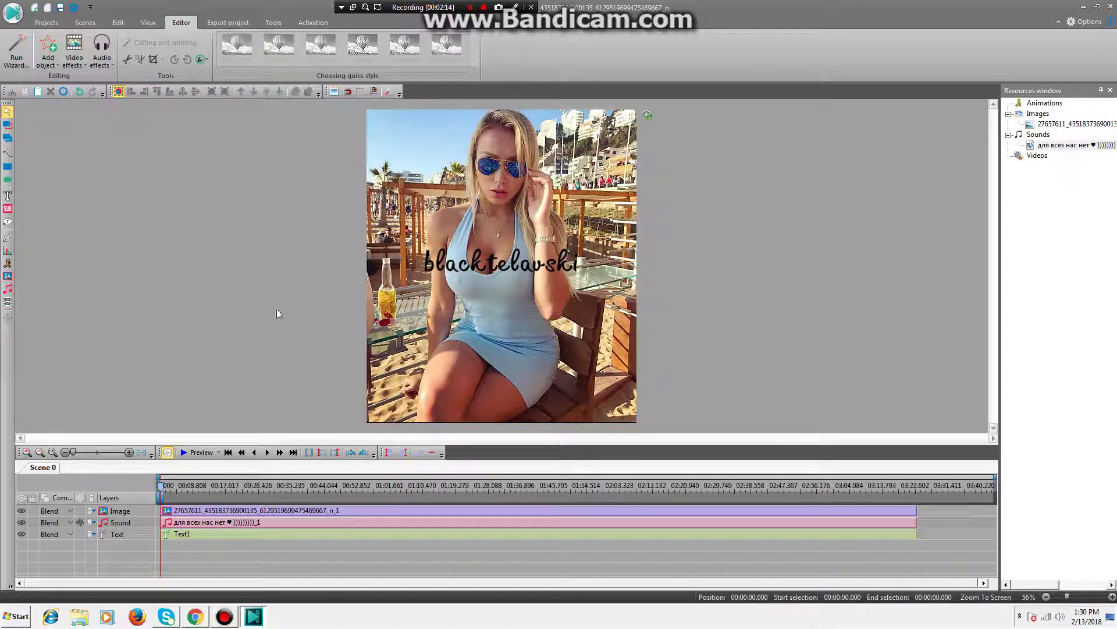
left_click(215, 23)
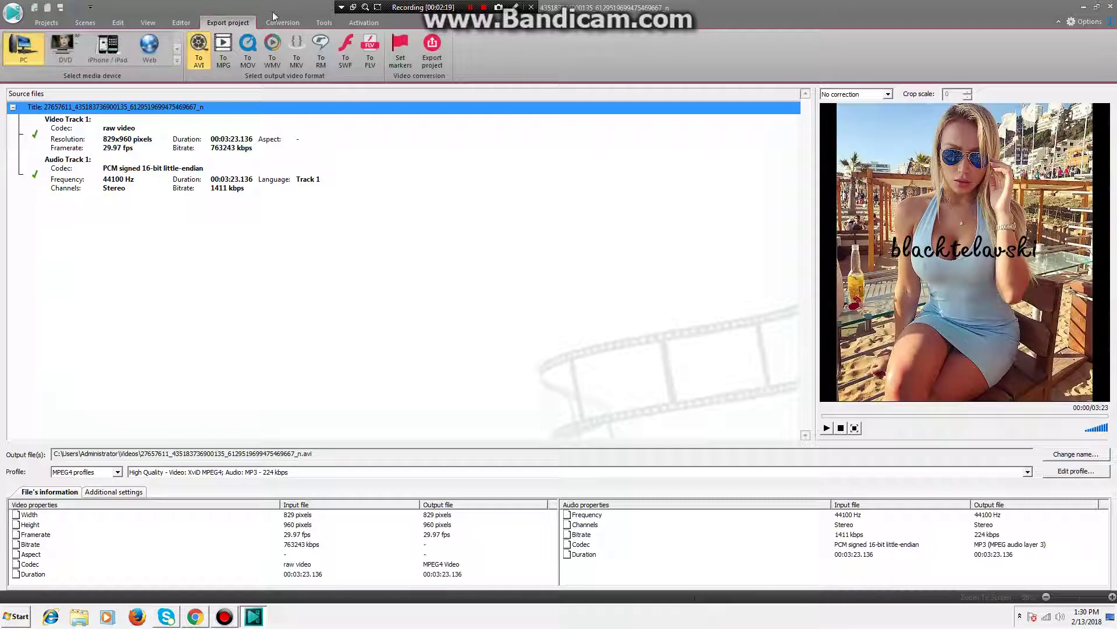
double_click(178, 11)
left_click(181, 27)
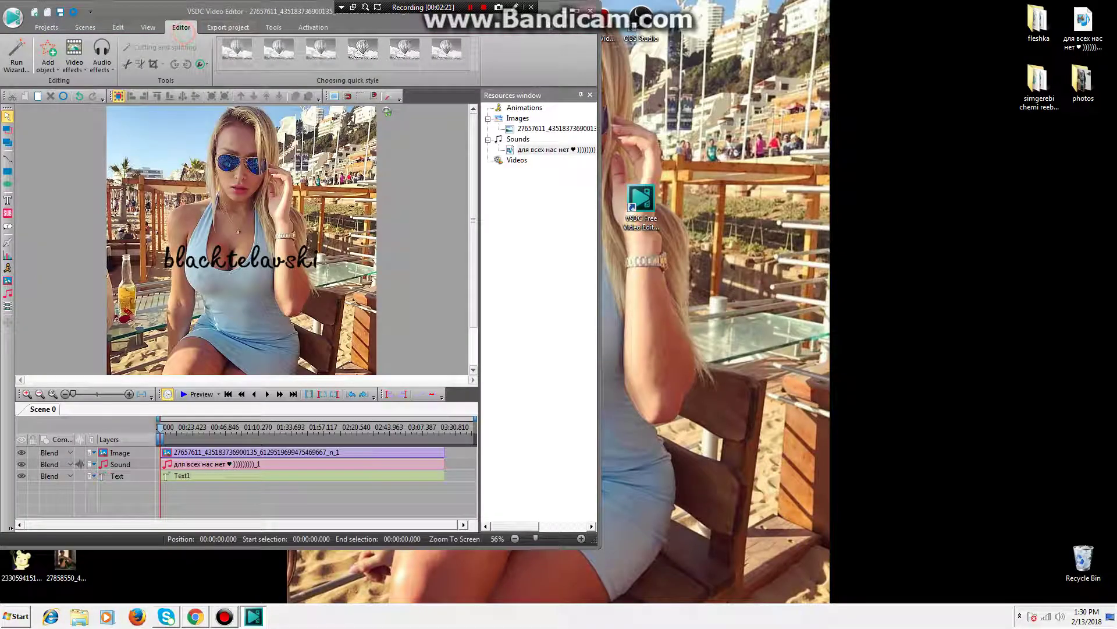
key("super+Up")
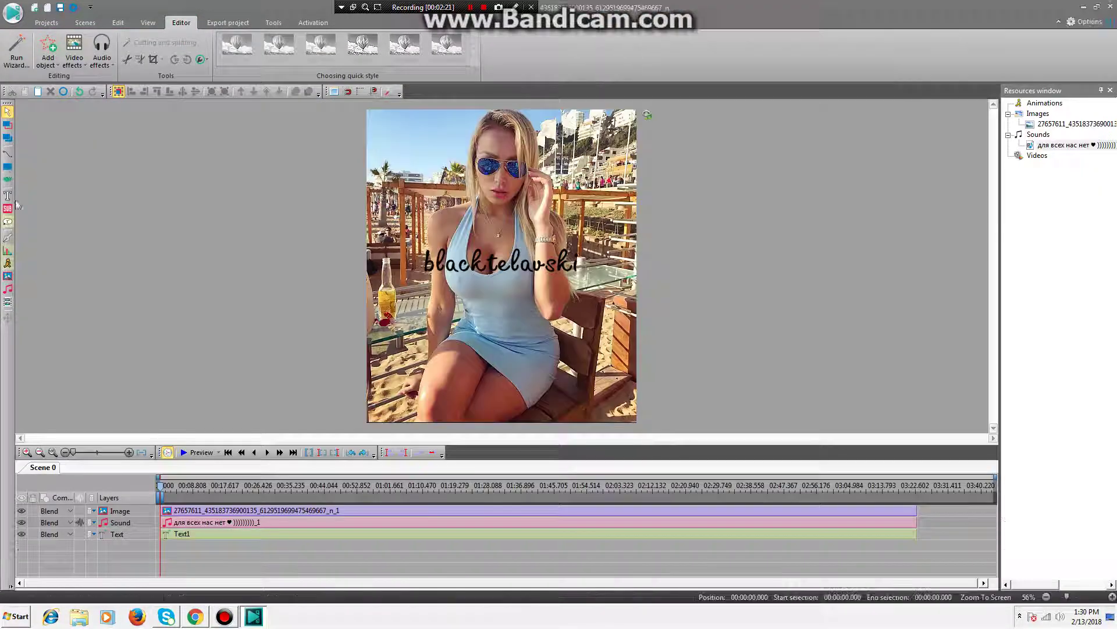
left_click(7, 303)
scroll(689, 277, "down", 6)
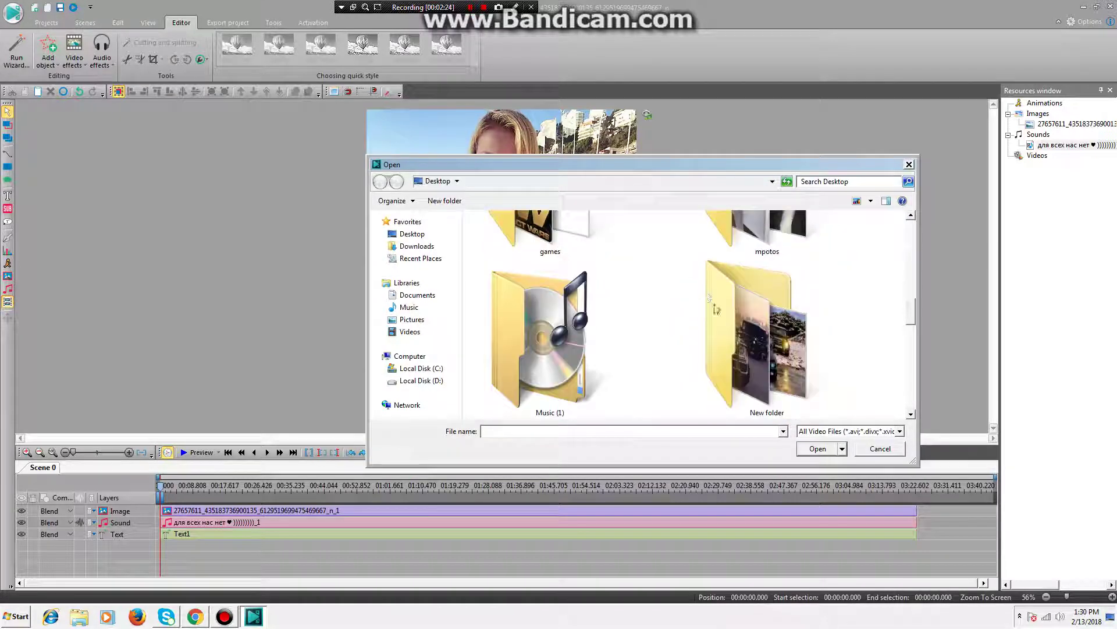
scroll(701, 325, "up", 5)
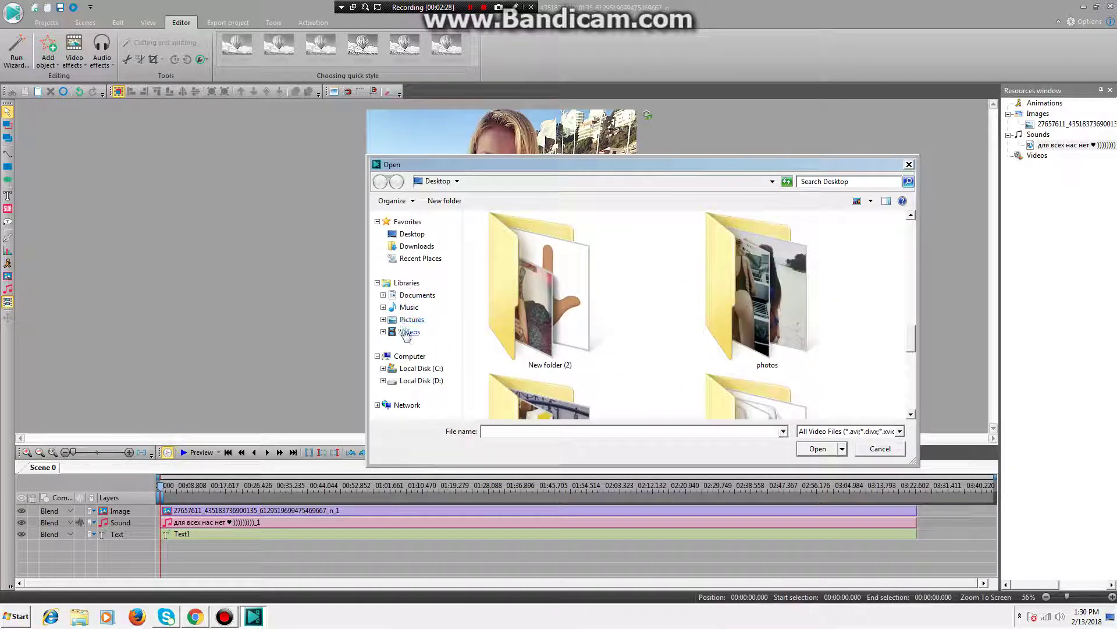
scroll(658, 338, "up", 2)
type("aqedan video shegidzlia daado")
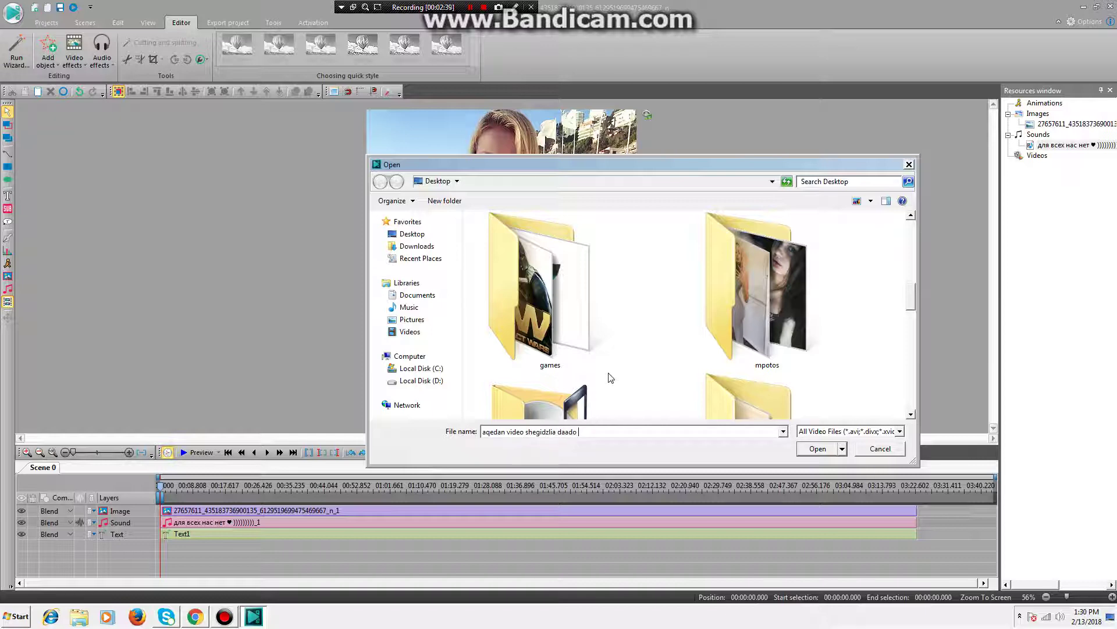
key("ctrl+a")
key("BackSpace")
left_click(880, 451)
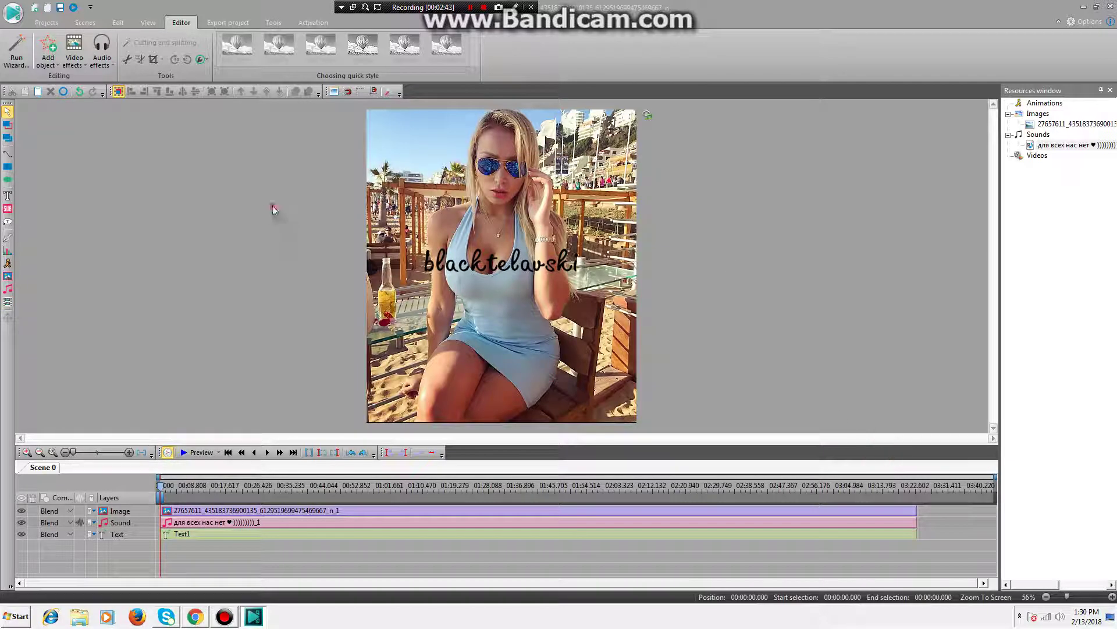
Try to export the project to AVI with the High Quality MPEG4 profile, continuing without the premium features.
left_click(228, 22)
left_click(211, 40)
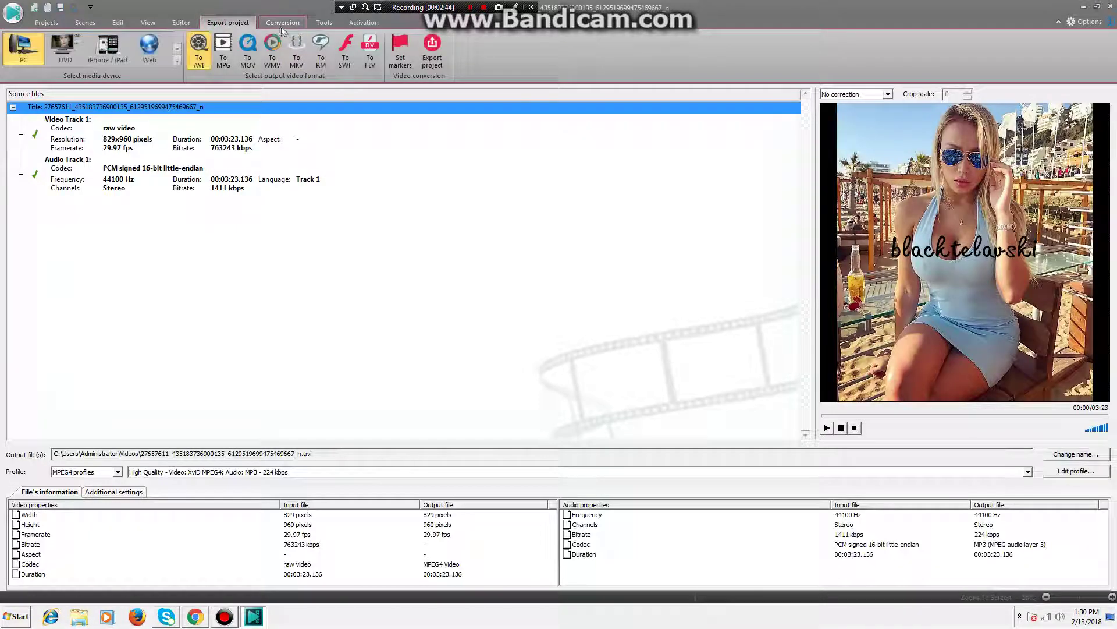
left_click(494, 49)
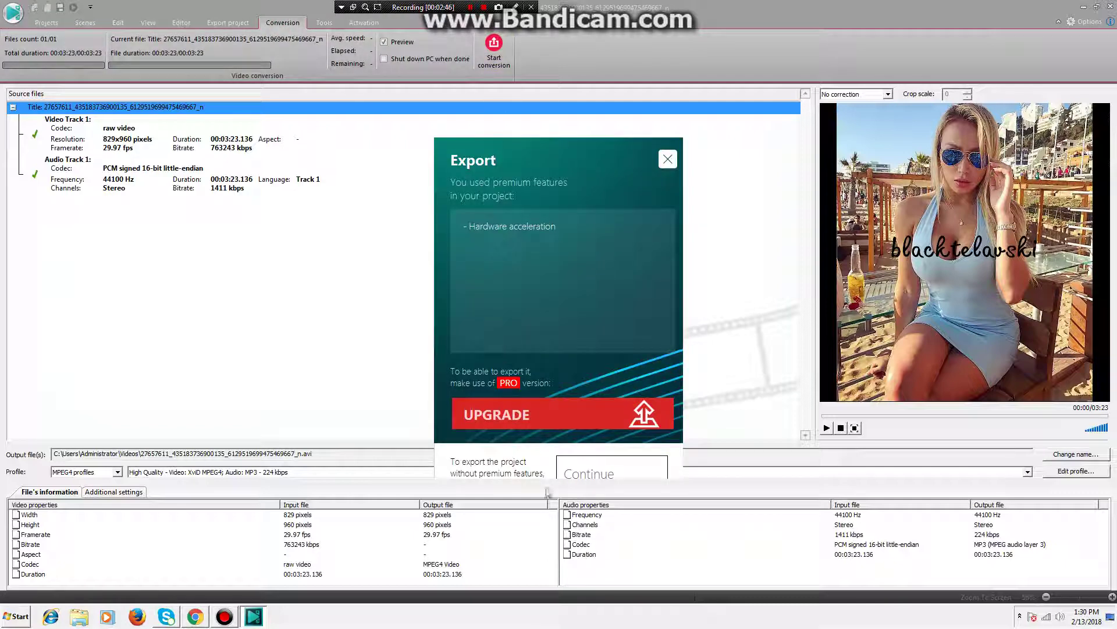
left_click(590, 471)
left_click(622, 307)
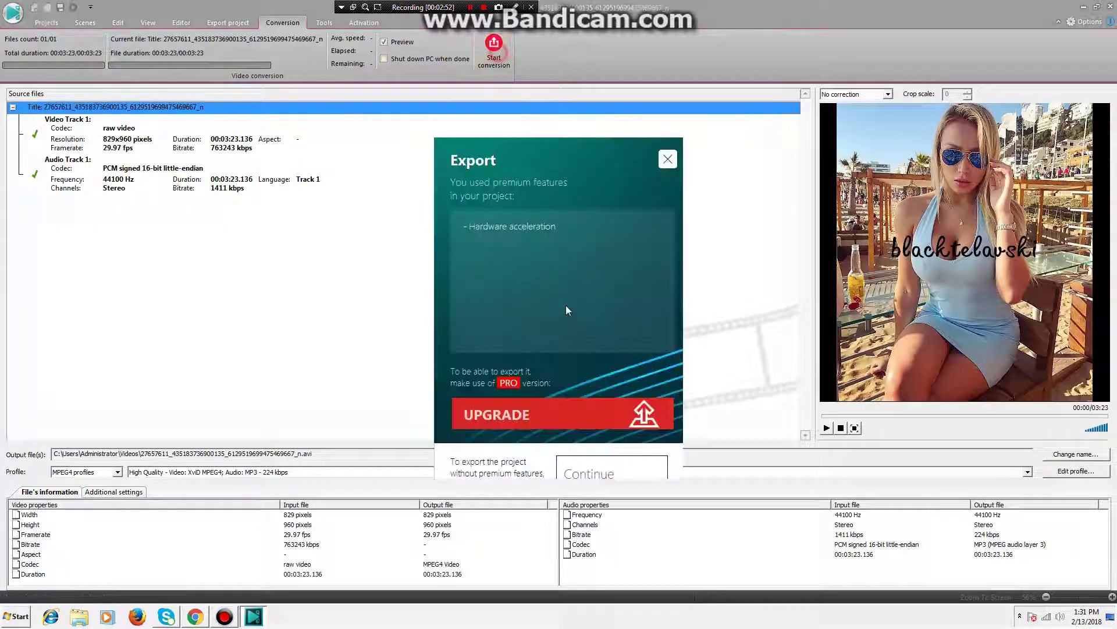
left_click(594, 463)
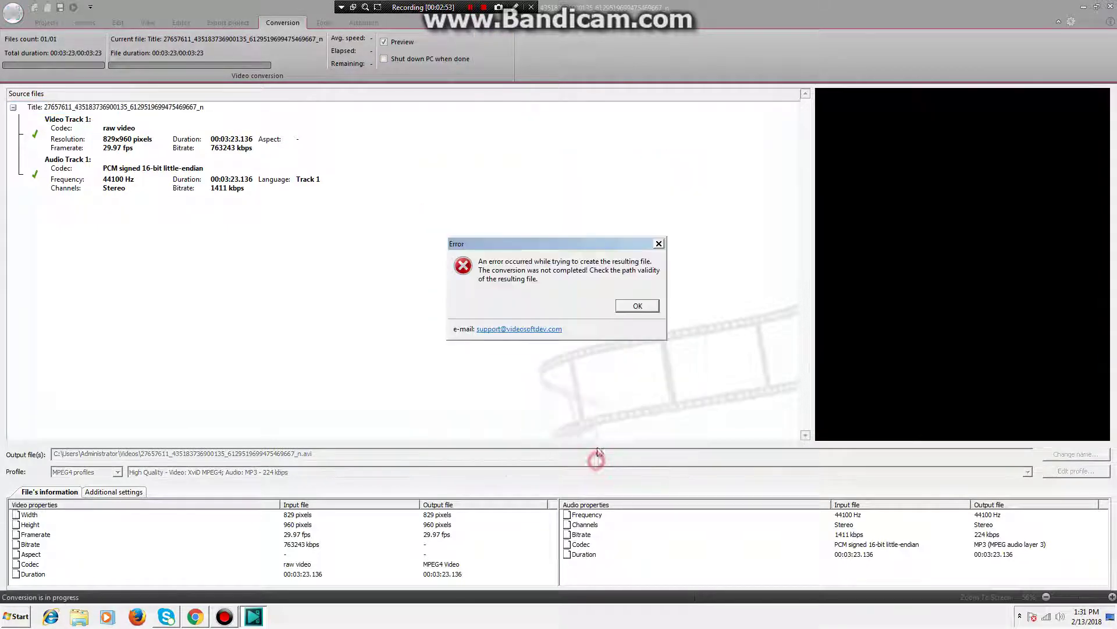
left_click(638, 307)
Highlight the file name in the export's output path to inspect where the video is saved.
left_click(308, 457)
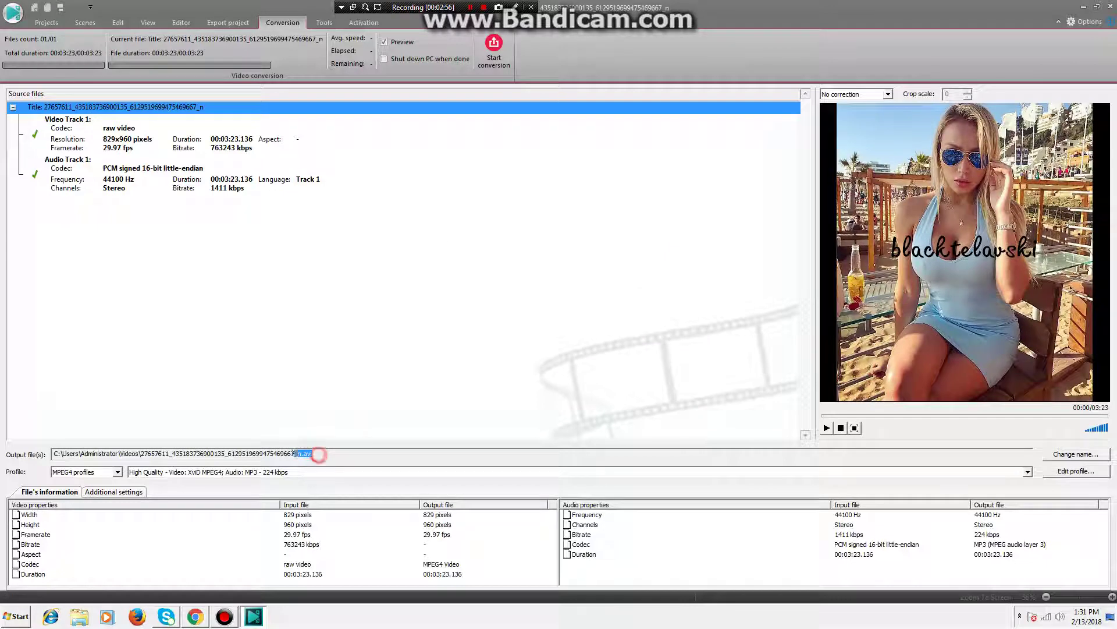
left_click_drag(319, 455, 163, 438)
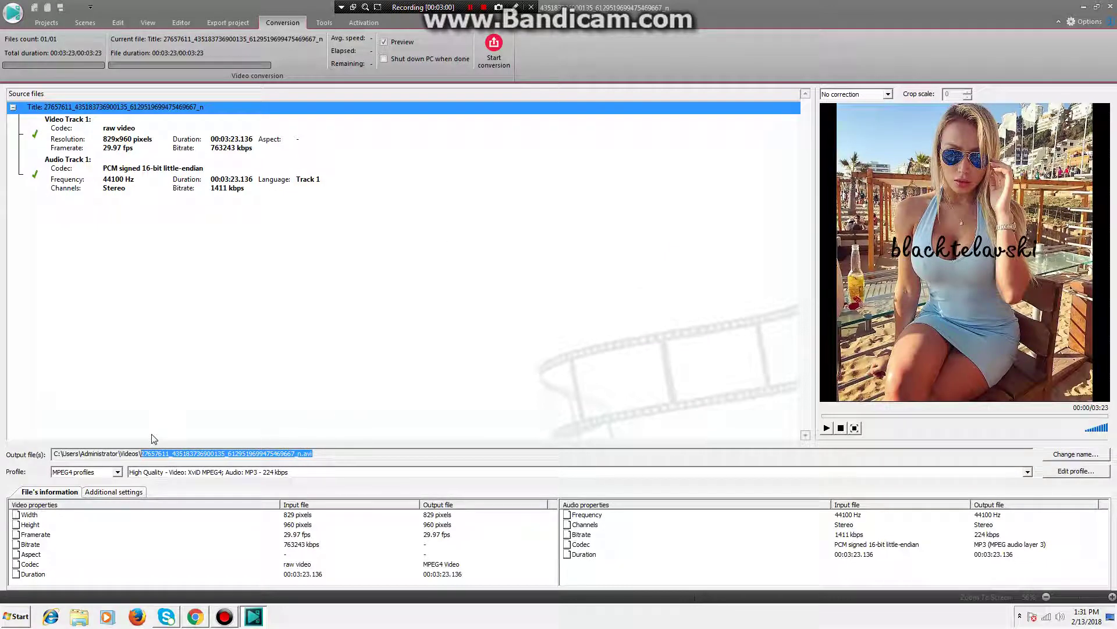
left_click(256, 453)
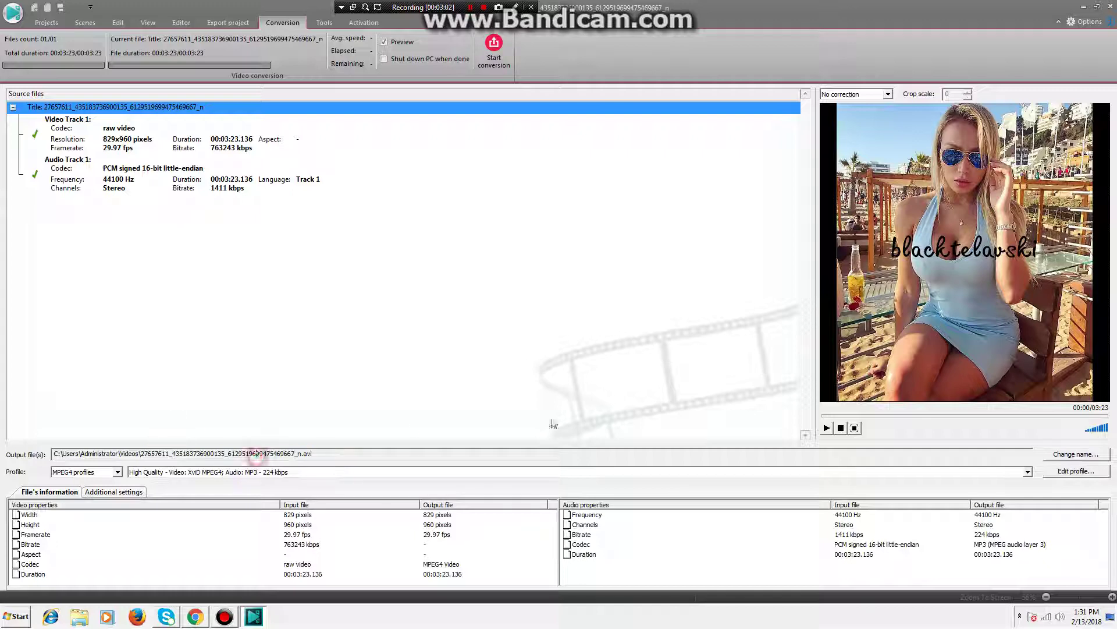
Delete the sound, image and text layers from the Scene 0 timeline in the editor.
left_click(181, 22)
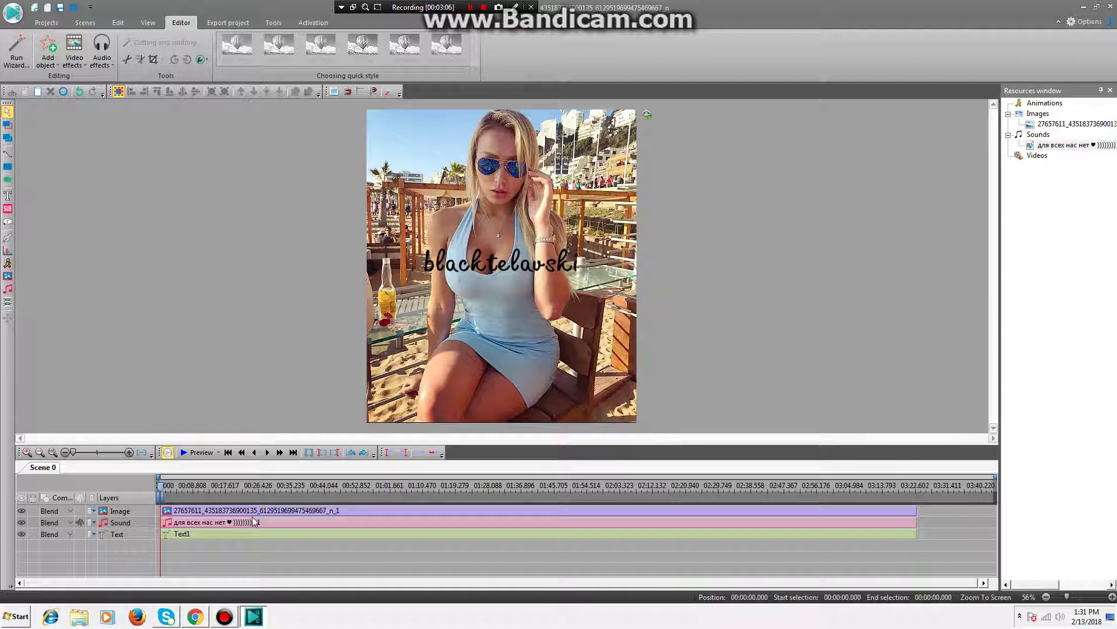
left_click(253, 520)
right_click(252, 520)
left_click(277, 345)
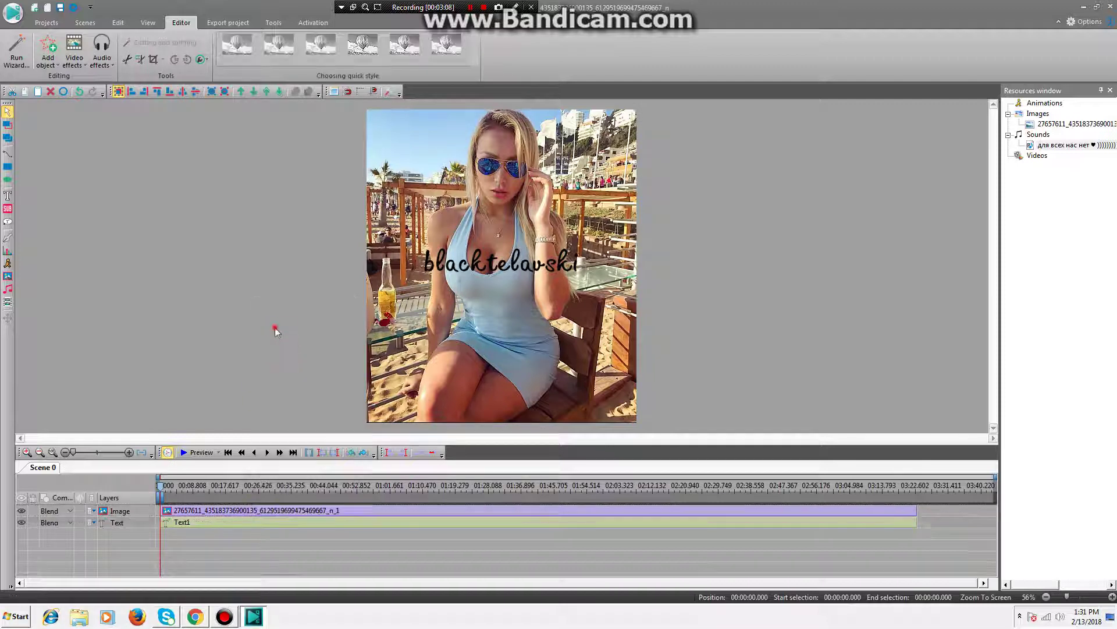
left_click(228, 22)
left_click(181, 23)
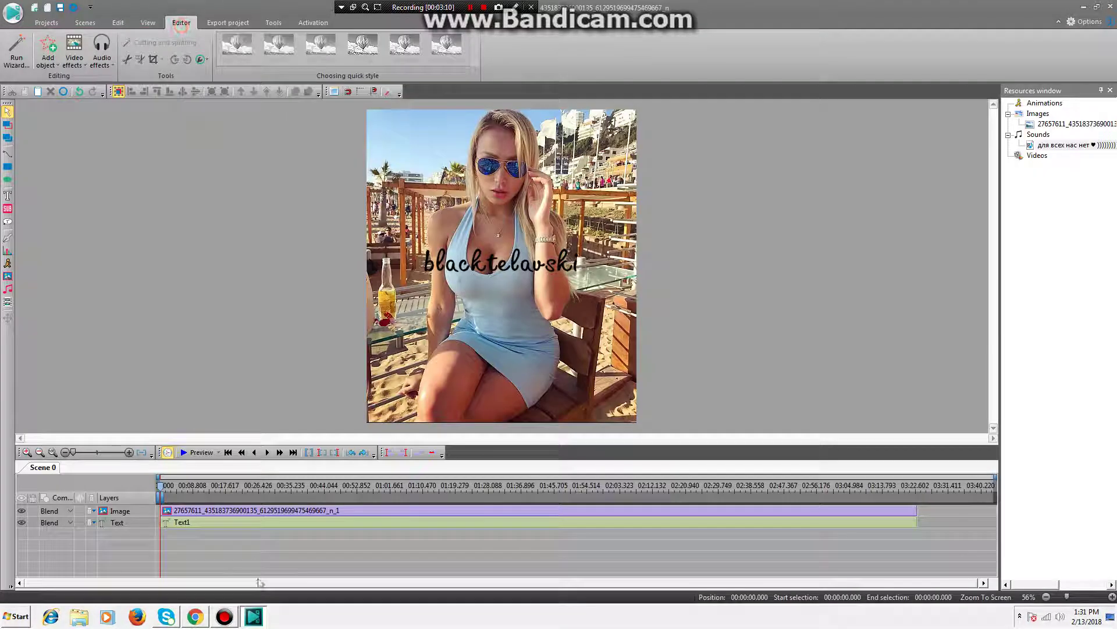
right_click(257, 513)
left_click(276, 324)
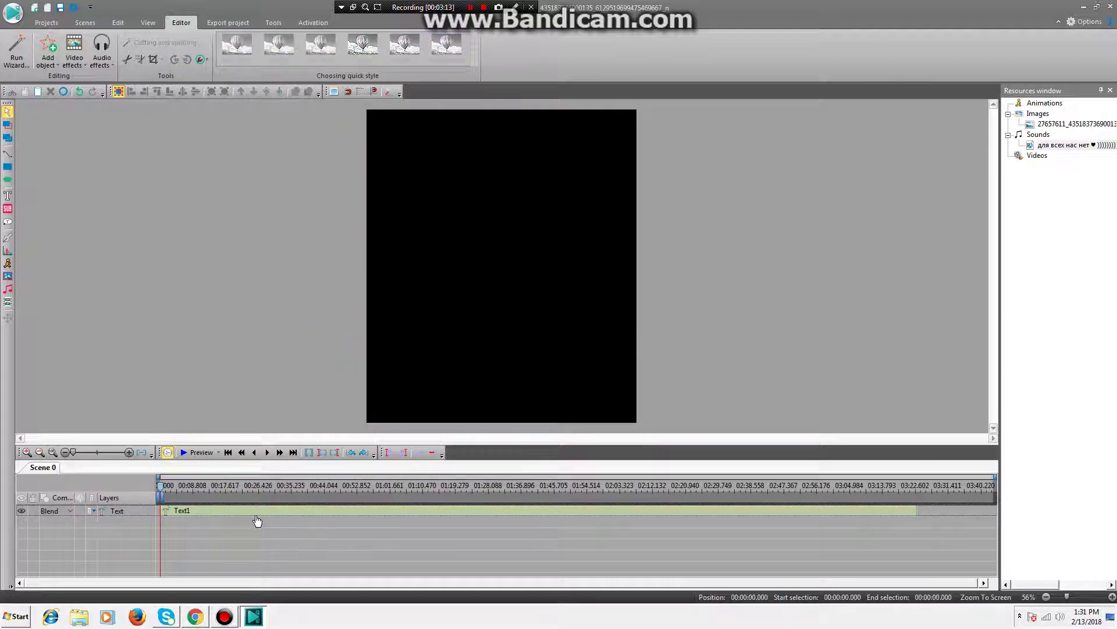
right_click(258, 520)
left_click(268, 336)
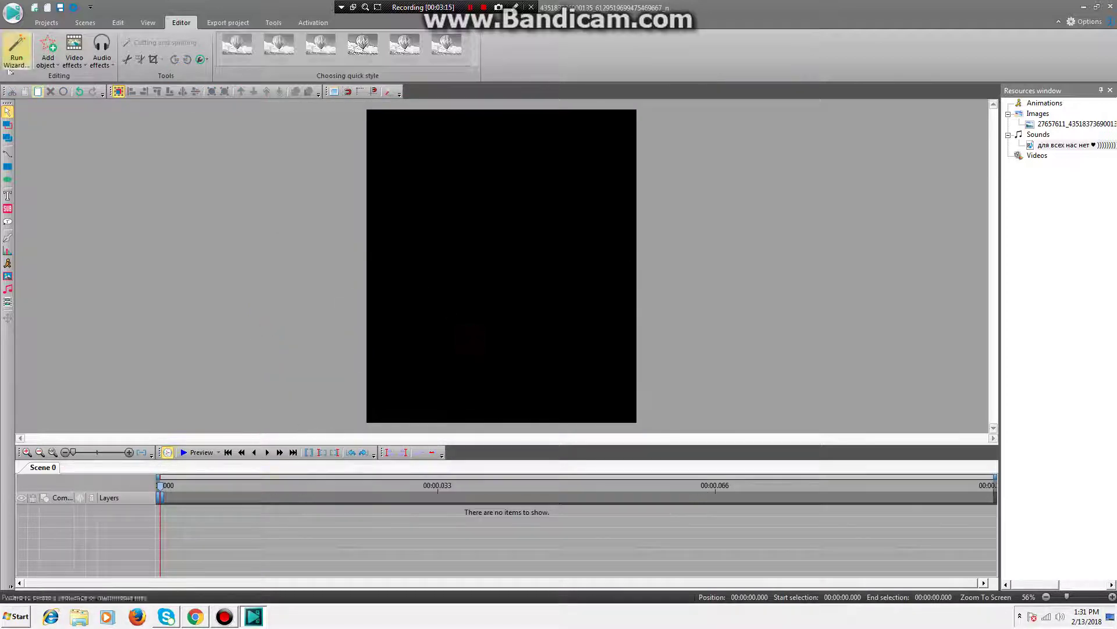
left_click(8, 195)
left_click(44, 208)
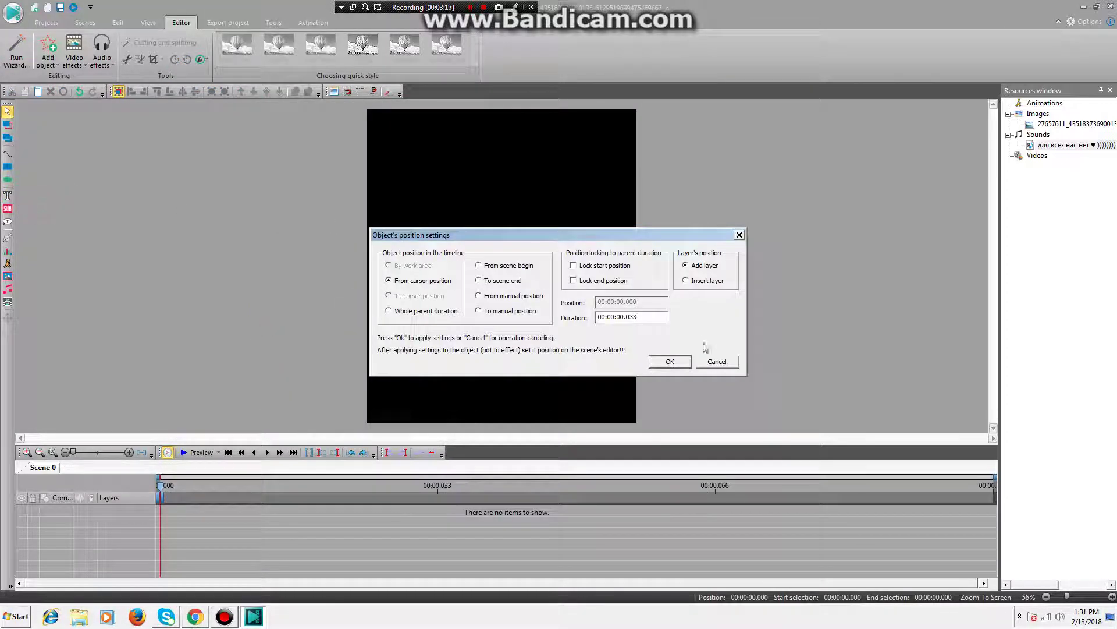
left_click(720, 360)
Add a text object from the cursor position reading "vso daimaxsovrebs axla chemi rato ar aketebs ar vici magram ase imaxsovrebs".
left_click(8, 196)
left_click(28, 199)
left_click(663, 362)
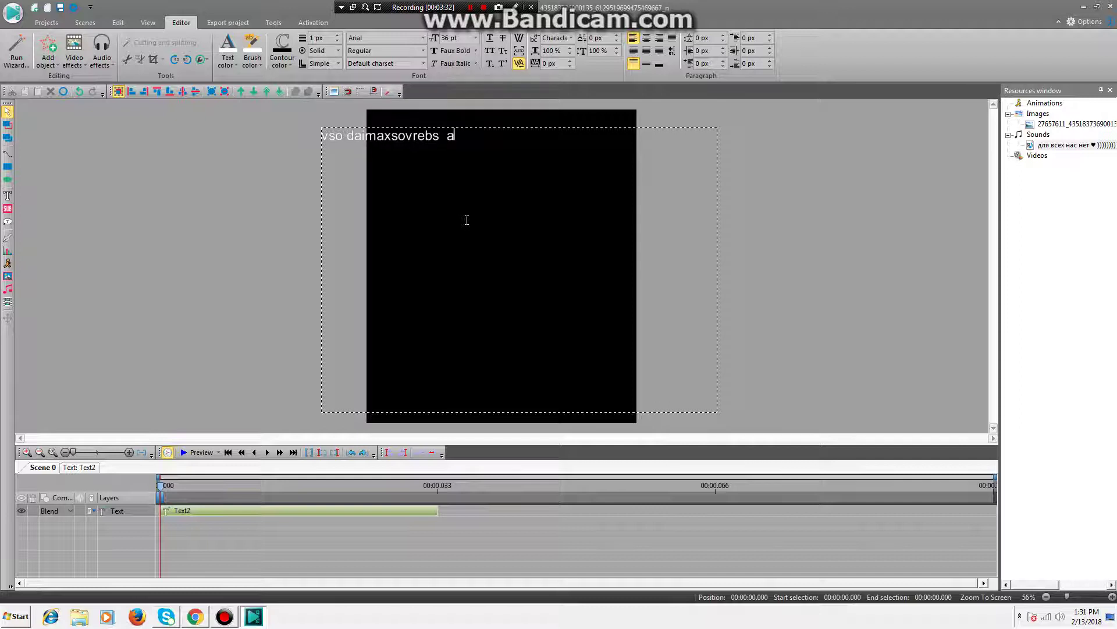
type("mi rato ar aketebs ar v")
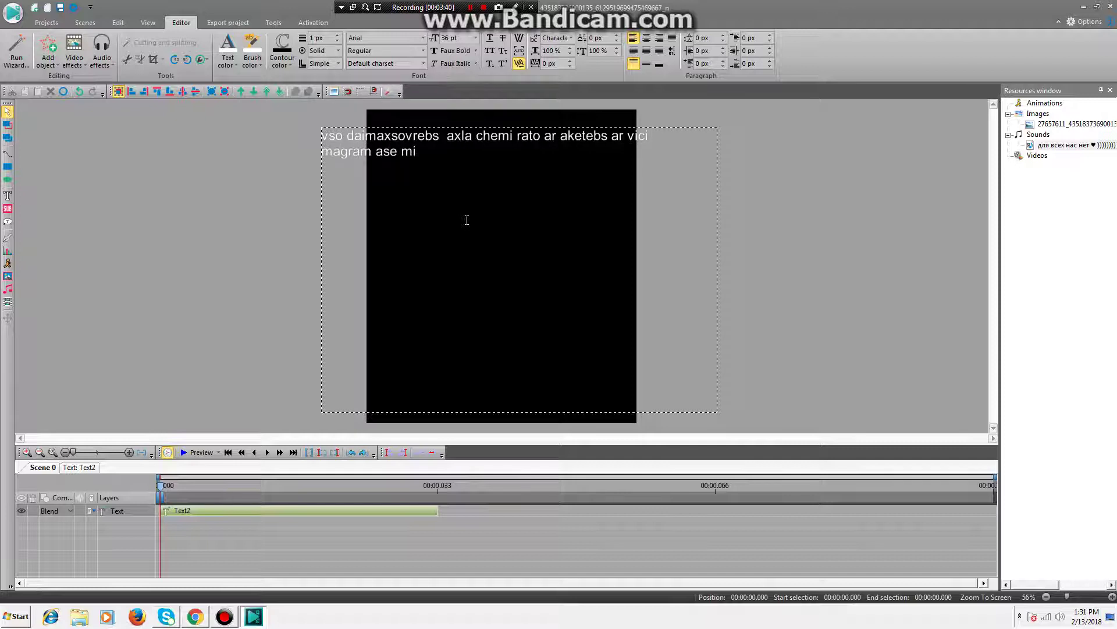
type("ici magram ase imaxsovrebs")
left_click(294, 153)
Return to the project export settings and highlight the Videos folder in the output file path.
left_click(227, 23)
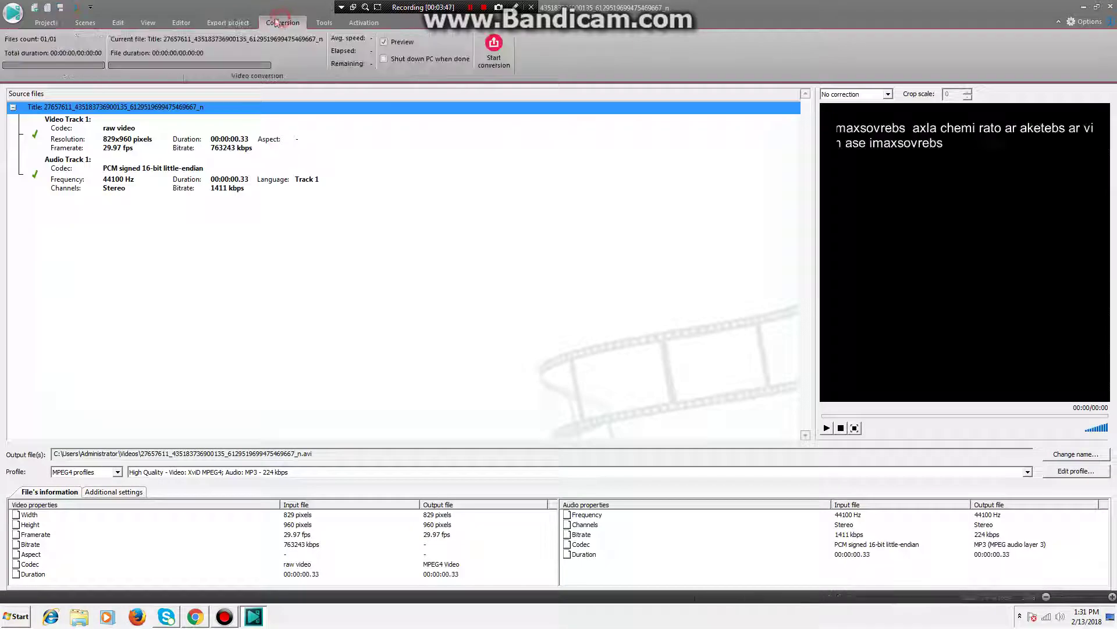
left_click(250, 23)
left_click_drag(54, 453, 144, 463)
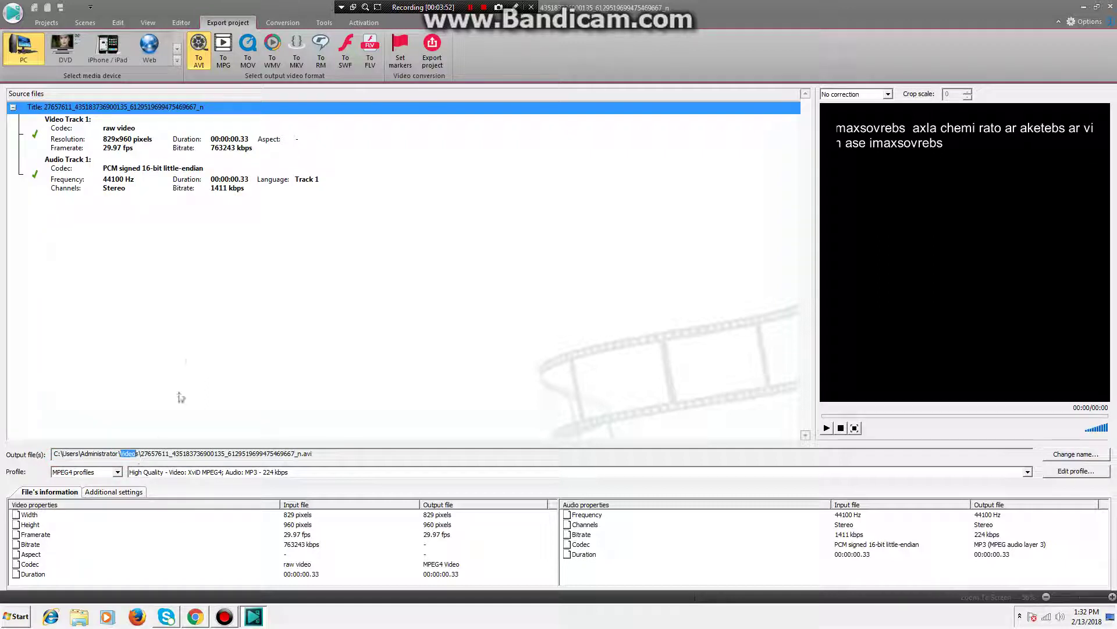
Switch to Windows Explorer and open the Videos library to look through the AVI files saved there.
key("super+e")
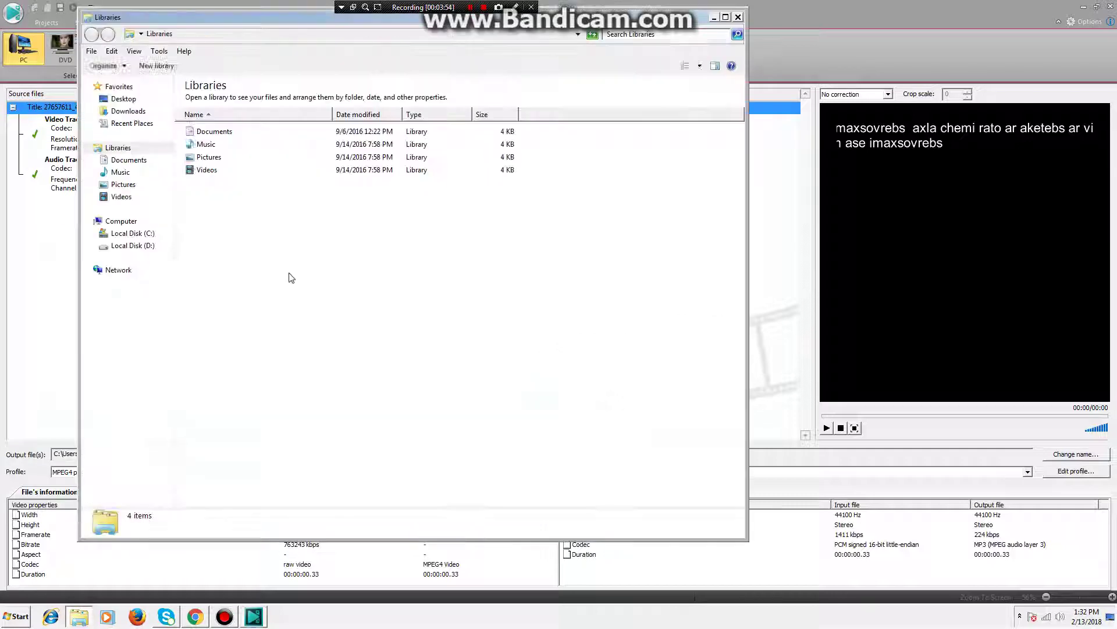
left_click_drag(221, 24, 517, 60)
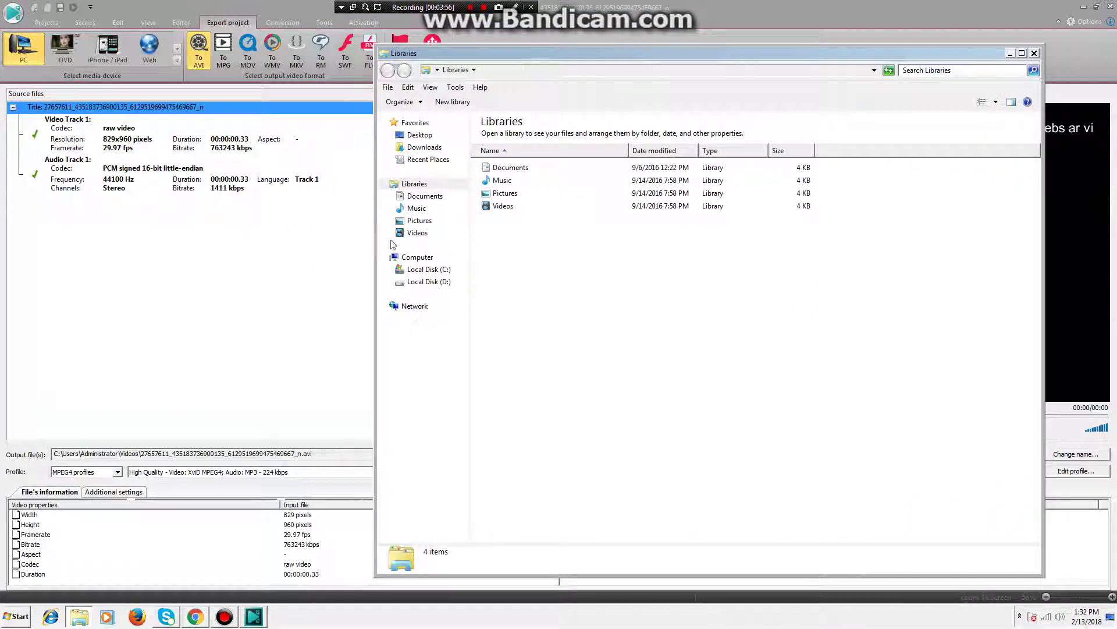
left_click(415, 233)
scroll(641, 274, "down", 2)
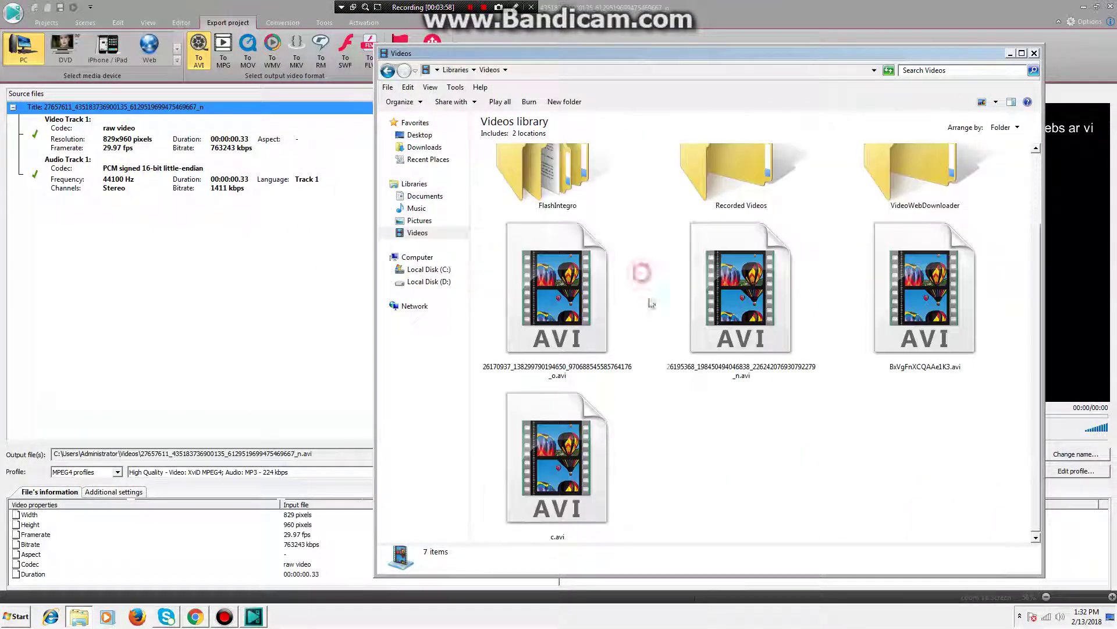
Play BxVgFnXCQAAe1K3.avi, skip ahead to about 03:29, and close the player.
left_click(927, 286)
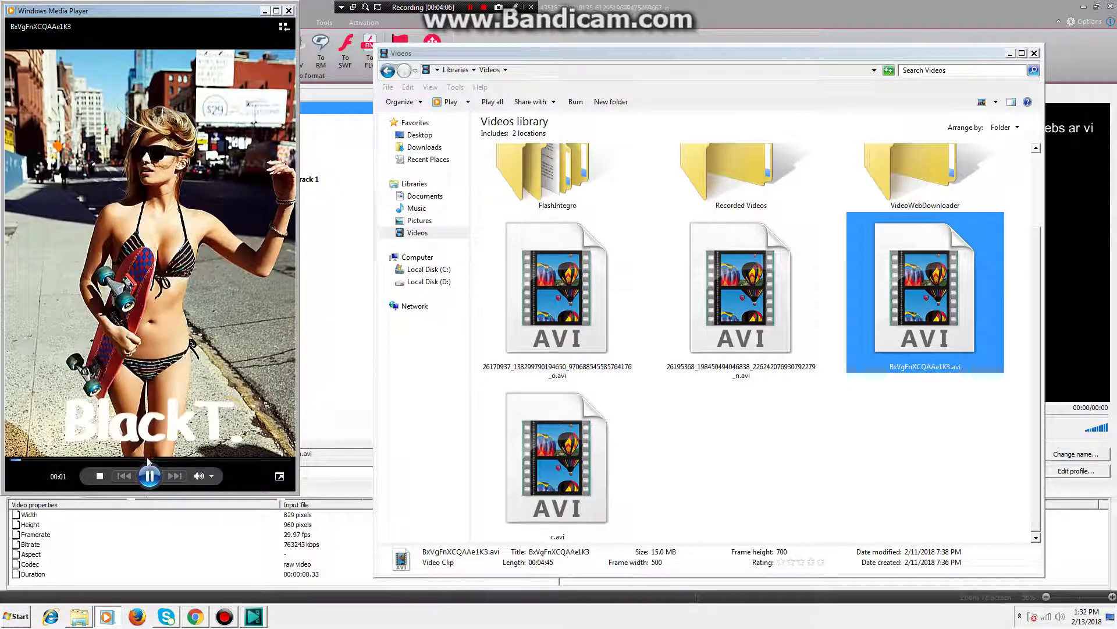
left_click_drag(147, 459, 219, 459)
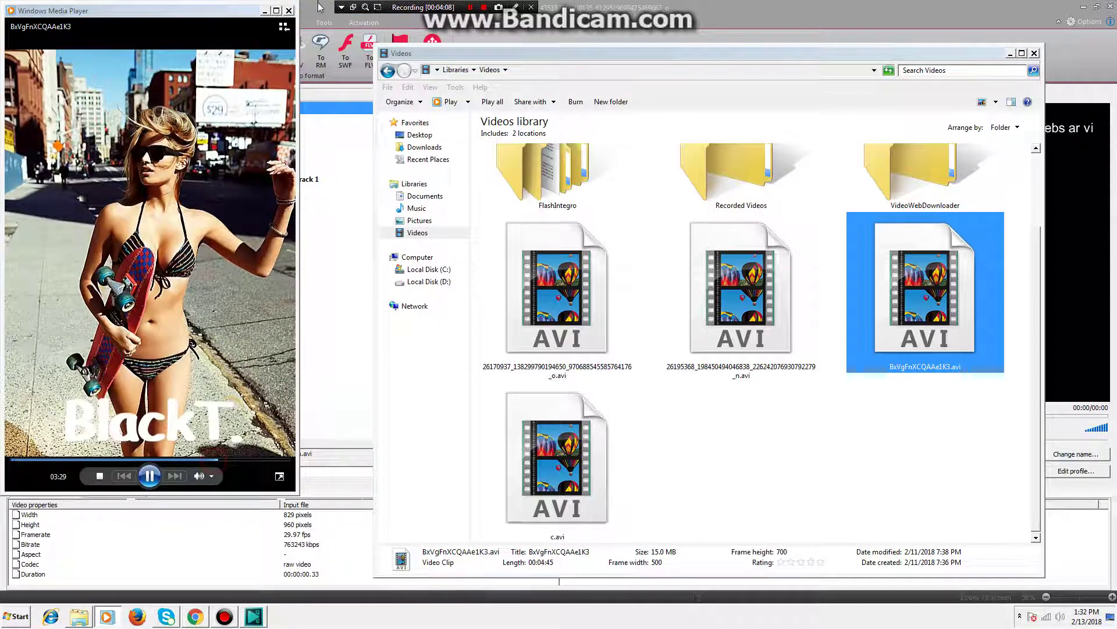
left_click(289, 10)
Play the AVI files whose names begin with 26195368 and 26170937, closing the player after each.
double_click(685, 307)
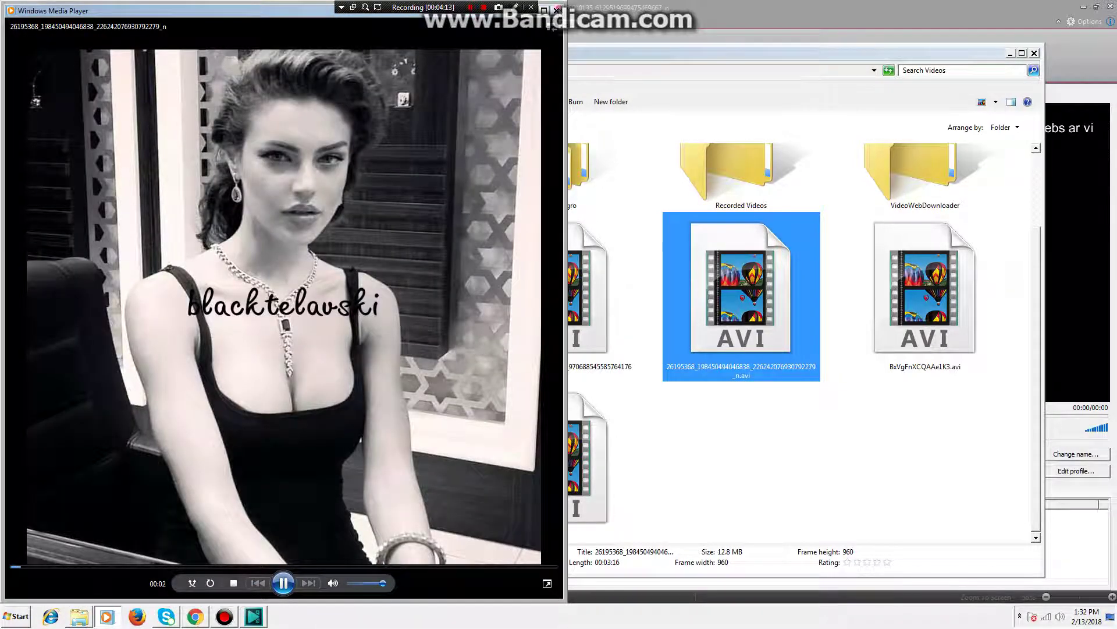
left_click(556, 10)
double_click(555, 291)
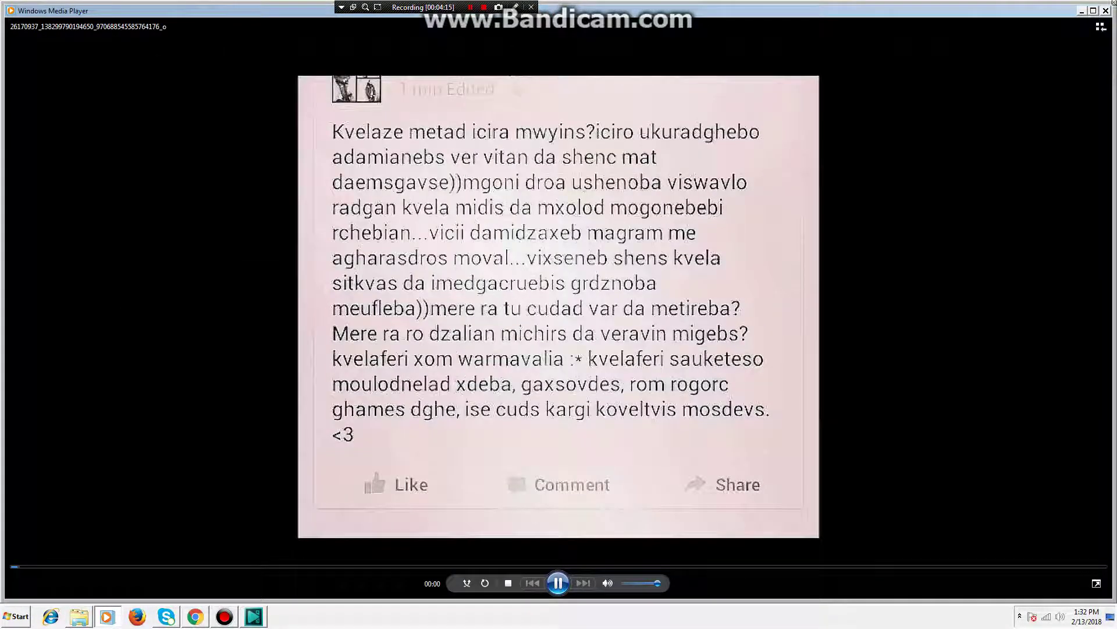
left_click(1106, 11)
Play c.avi from the Videos library, skip ahead to about 02:25, and close the player.
left_click(545, 492)
double_click(545, 492)
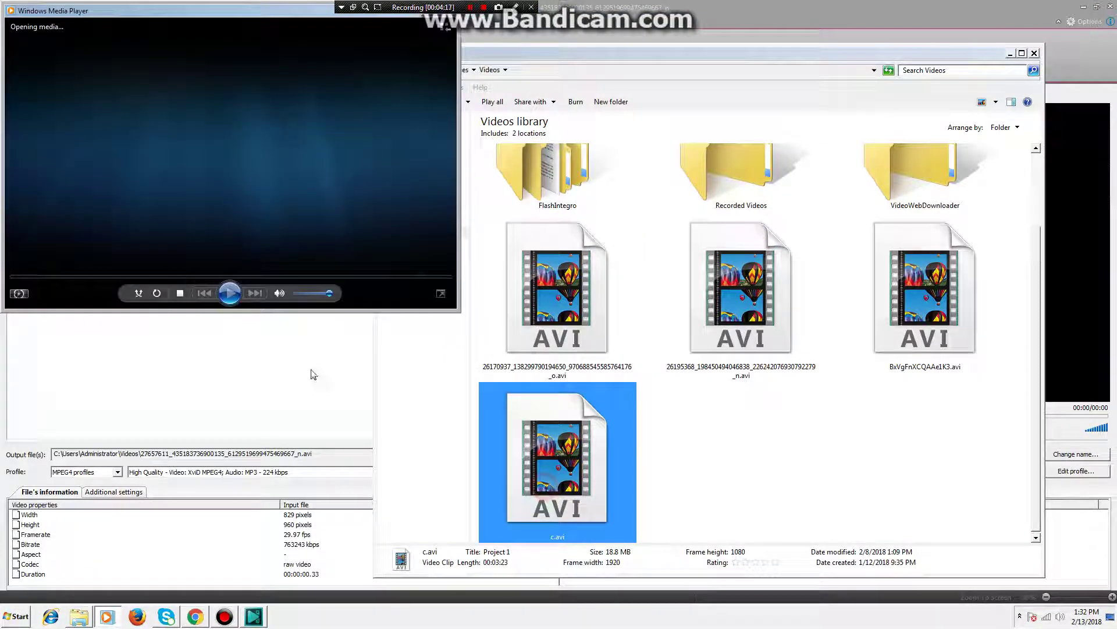
left_click(494, 567)
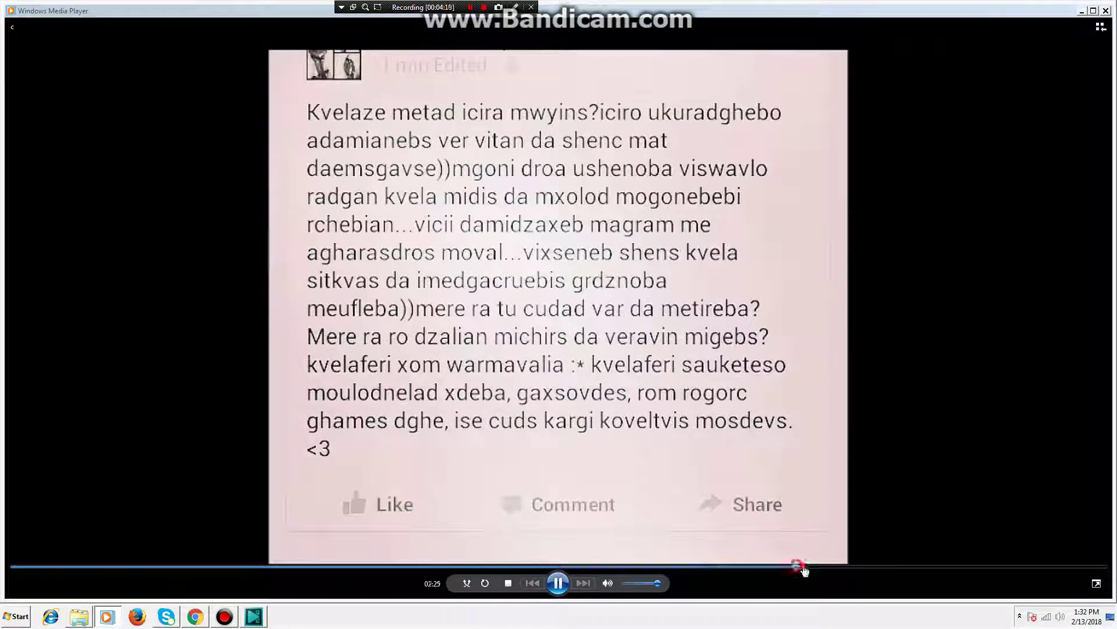
left_click(1105, 10)
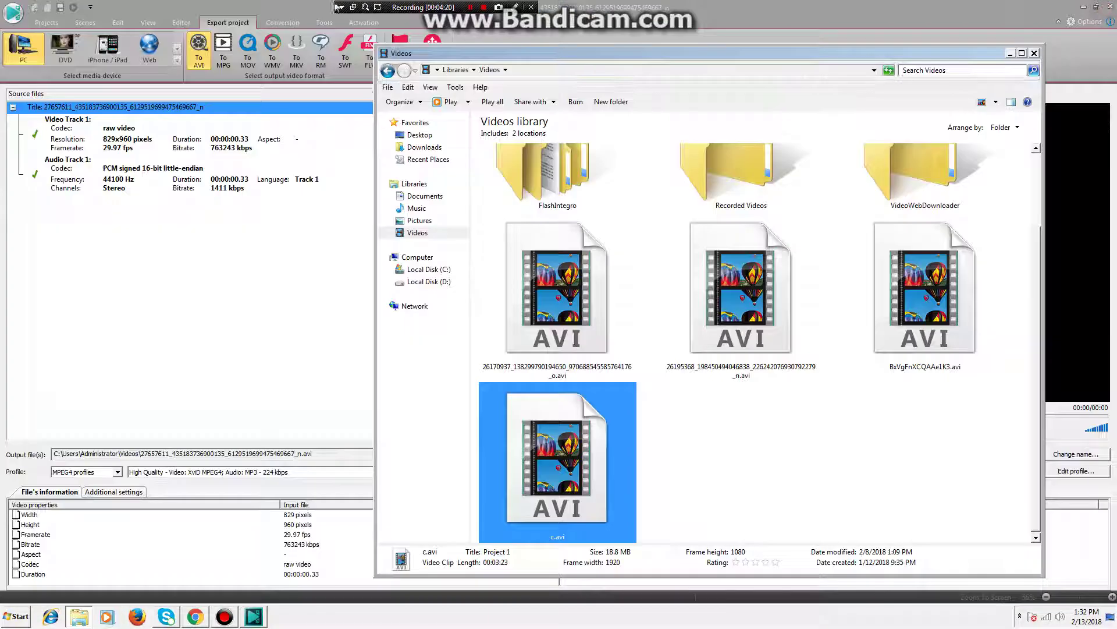
Back in the VSDC editor, add the line "aq inaxeba unda gauwio varaudi ra aweria iq" to the text object.
left_click(231, 341)
left_click(181, 22)
left_click(562, 170)
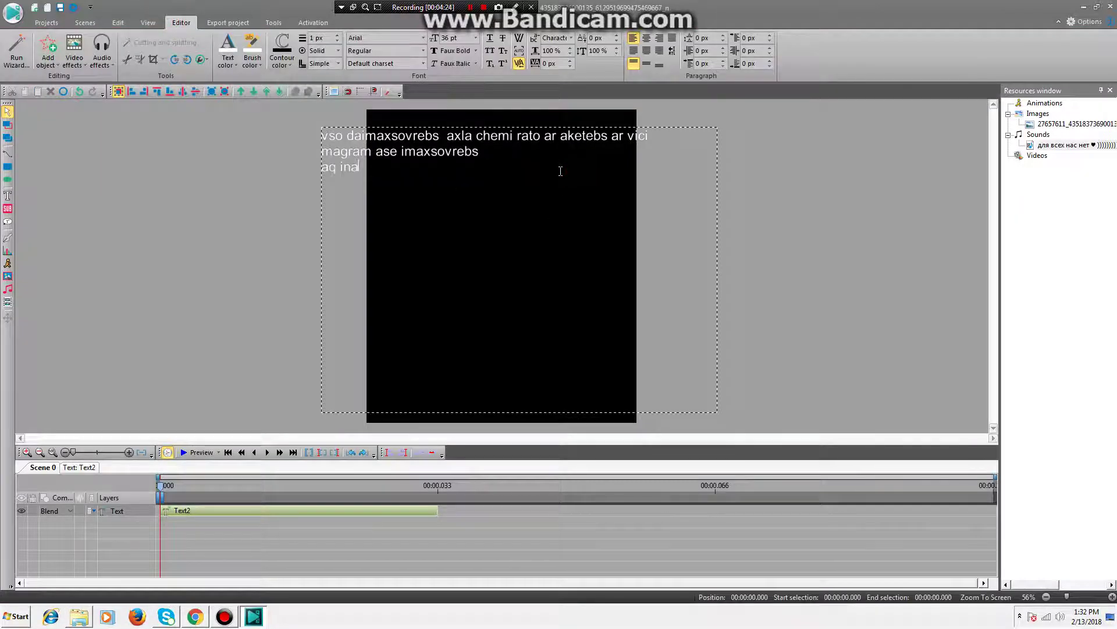
type("unda gau")
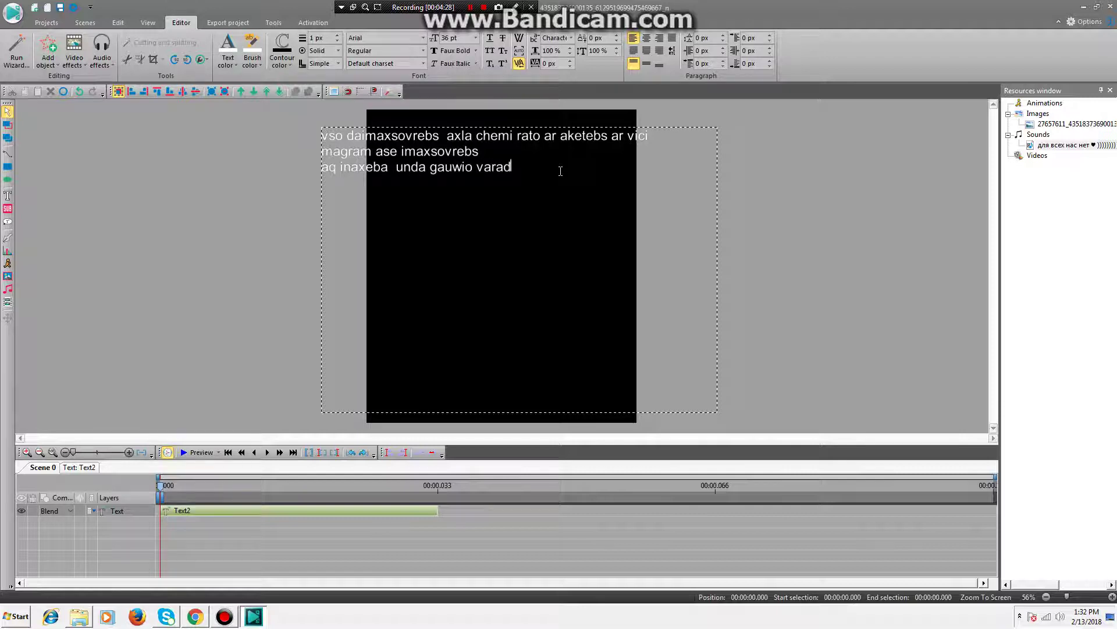
type("wio varaudi ra aweria iq")
Open the project export settings again and point out the Videos folder within the output file path.
left_click(228, 22)
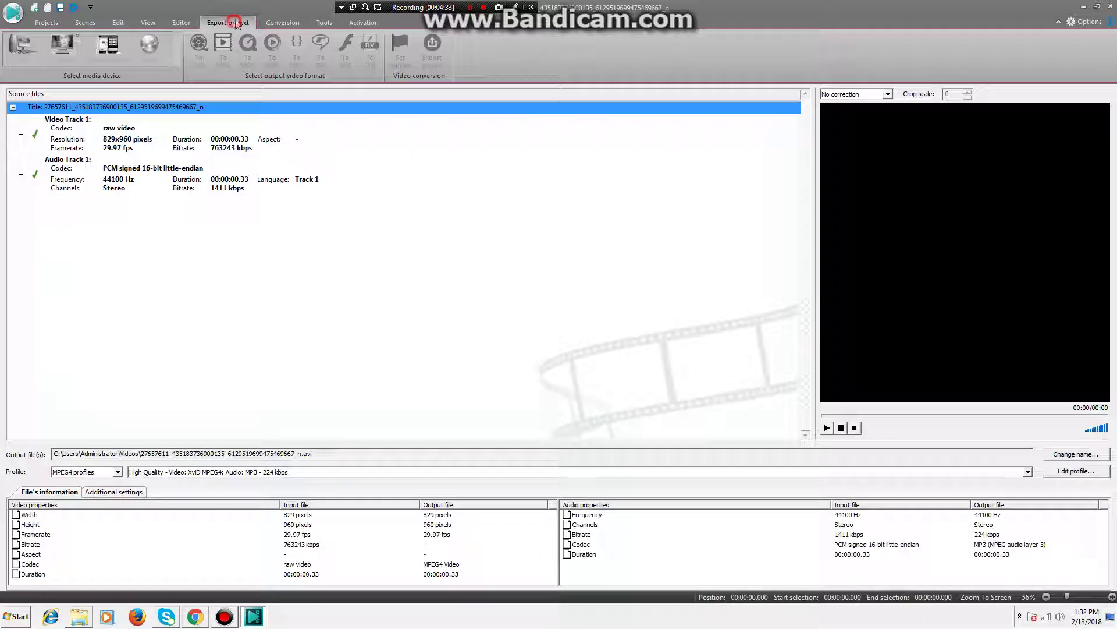
double_click(120, 452)
left_click(120, 453)
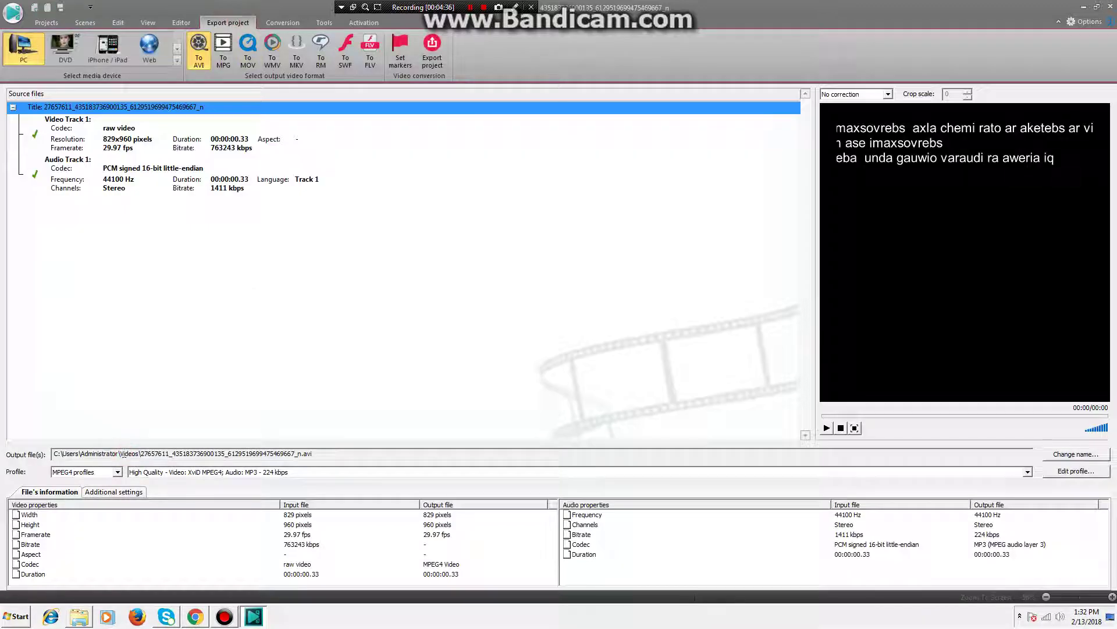